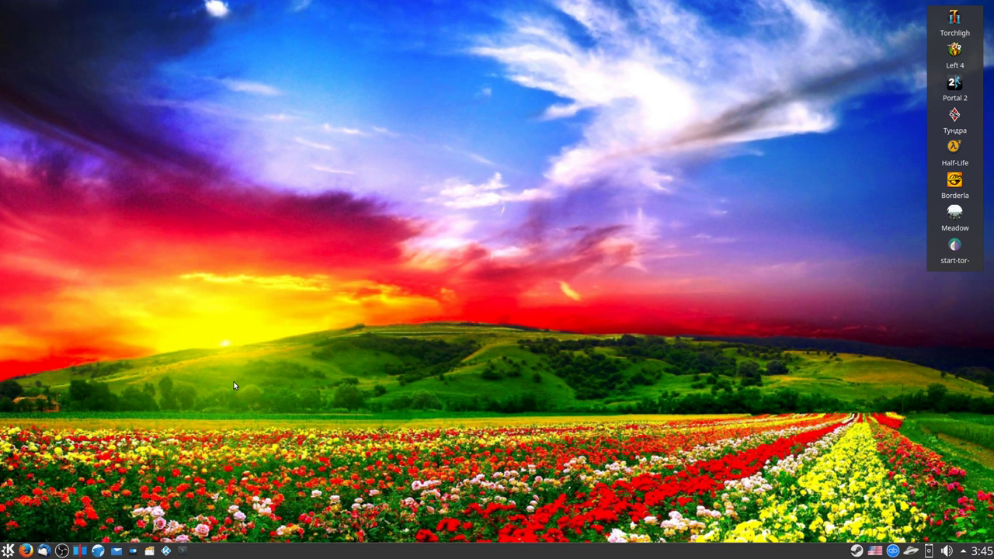
{"action": "left_click", "coordinate": [182, 550]}
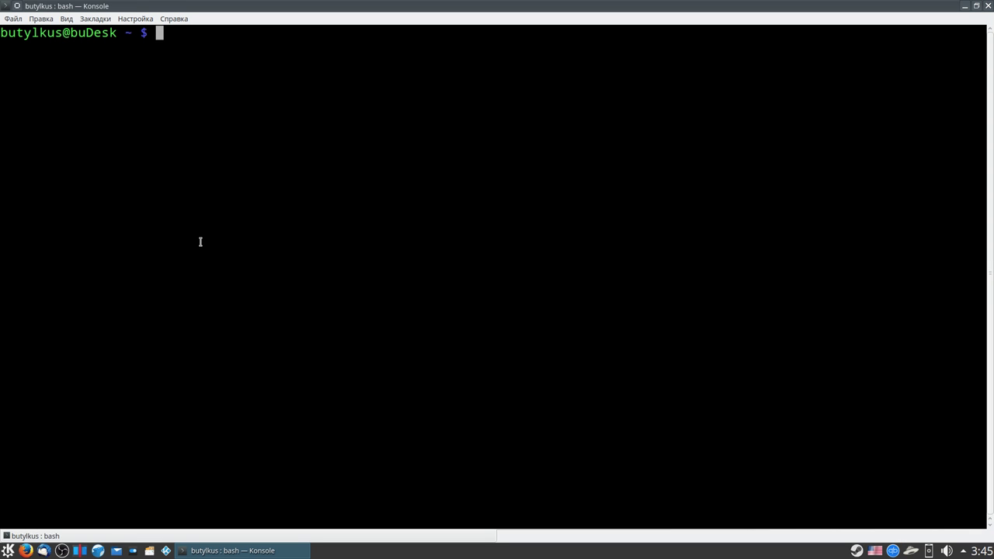
{"action": "type", "text": "ssh pi@192.168.1.37"}
{"action": "key", "text": "Return"}
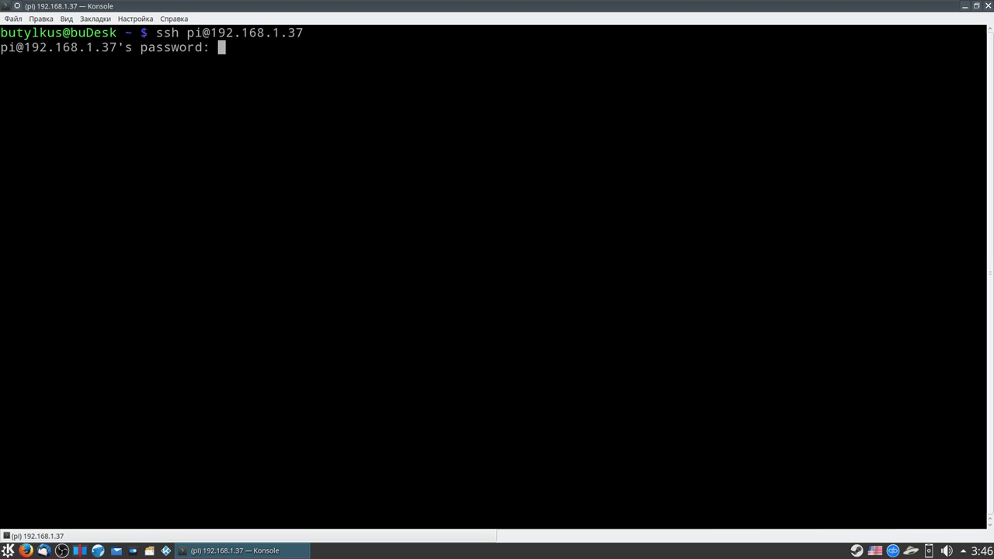
{"action": "key", "text": "Return"}
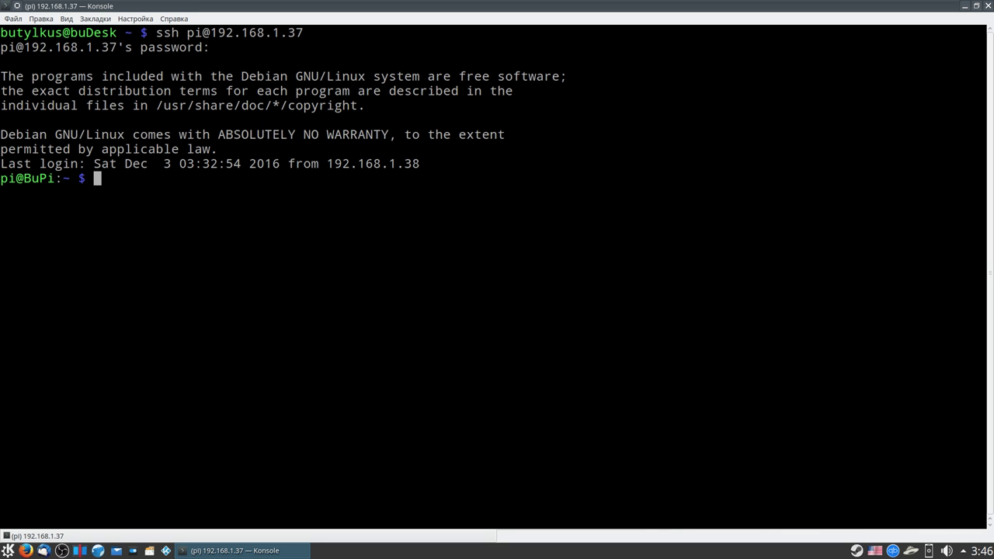
Step: List the home directory's contents with ls and in long format including hidden files with ls -la
{"action": "type", "text": "ls"}
{"action": "key", "text": "Return"}
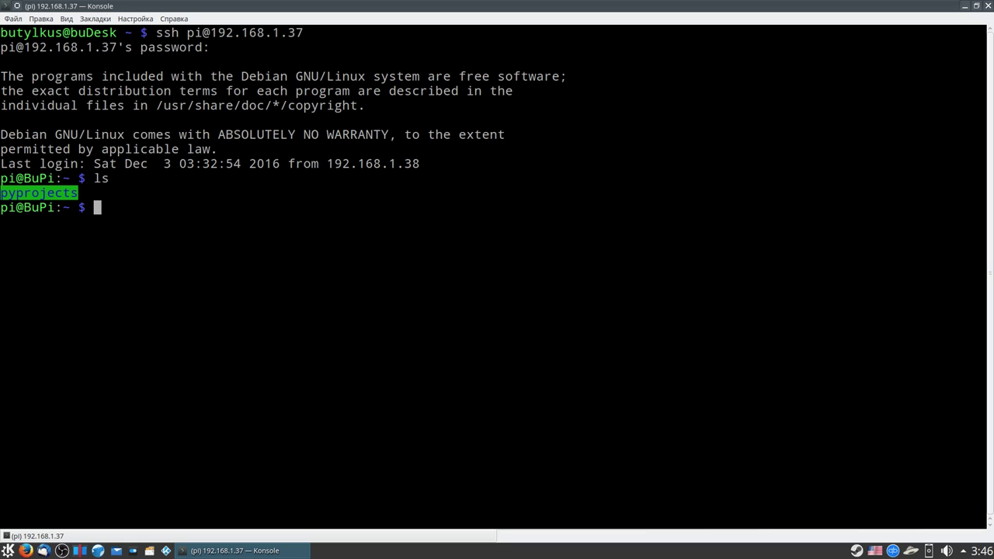
{"action": "type", "text": "ls -la"}
{"action": "key", "text": "Return"}
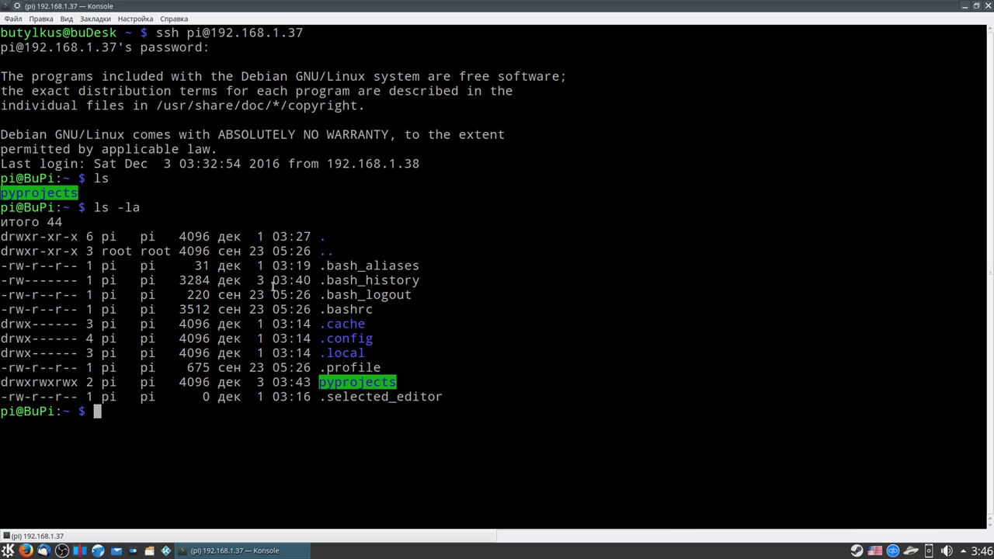
Step: Set the permissions of the pyprojects folder to 777 with chmod
{"action": "left_click_drag", "start_coordinate": [7, 382], "coordinate": [72, 382]}
{"action": "left_click", "coordinate": [70, 382]}
{"action": "type", "text": "ch"}
{"action": "type", "text": "nod"}
{"action": "key", "text": "BackSpace"}
{"action": "key", "text": "BackSpace"}
{"action": "key", "text": "BackSpace"}
{"action": "type", "text": "mod 777"}
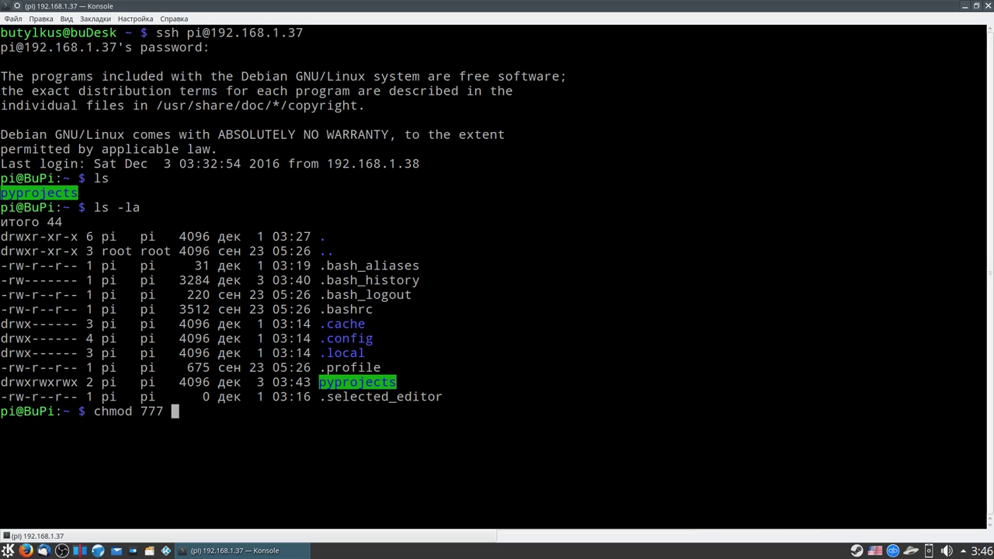
{"action": "type", "text": " p"}
{"action": "key", "text": "Tab"}
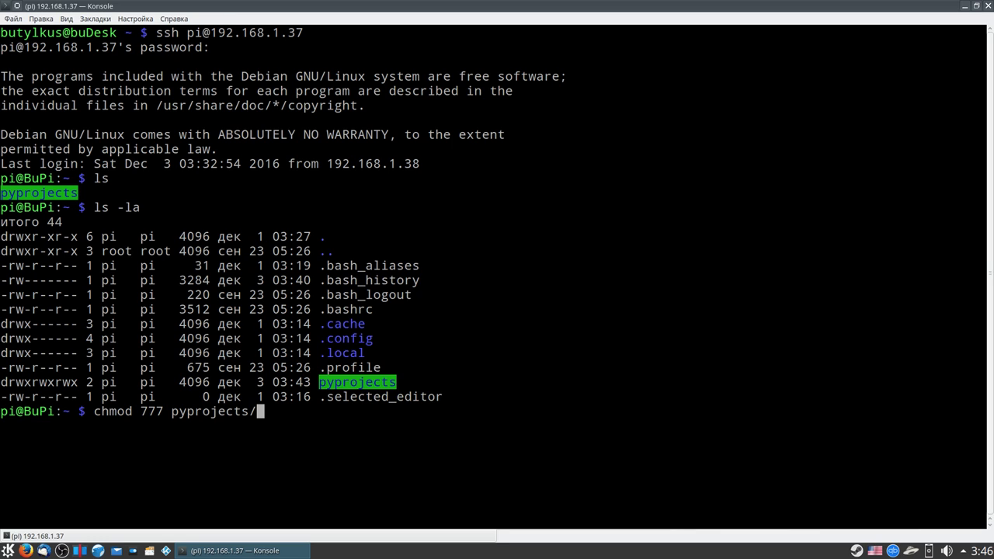
{"action": "key", "text": "Return"}
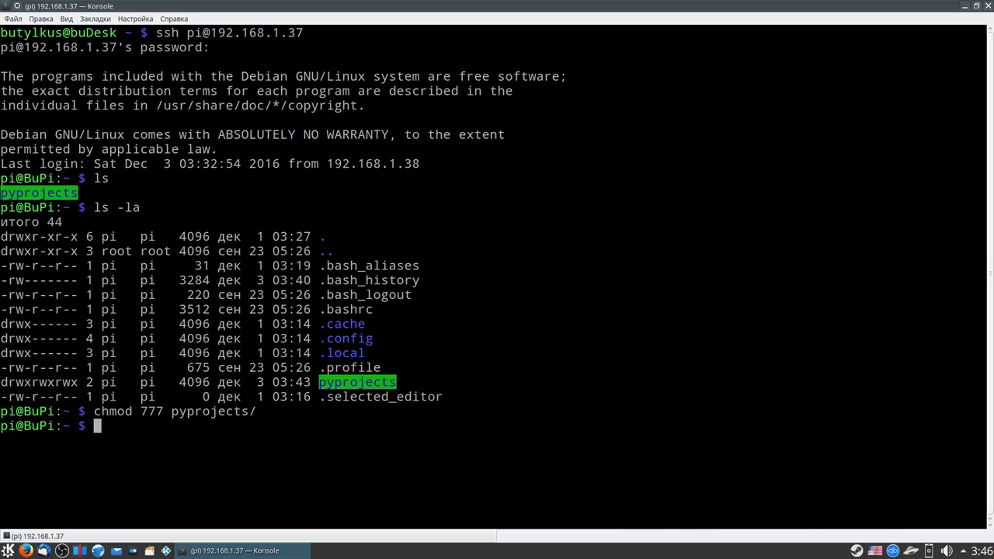
Step: Rerun the chmod command on the pyprojects folder with the permissions set to 755
{"action": "key", "text": "Up"}
{"action": "key", "text": "Left"}
{"action": "key", "text": "Left"}
{"action": "key", "text": "Left"}
{"action": "key", "text": "Left"}
{"action": "key", "text": "Left"}
{"action": "key", "text": "Left"}
{"action": "key", "text": "Left"}
{"action": "key", "text": "Left"}
{"action": "key", "text": "Left"}
{"action": "key", "text": "Left"}
{"action": "key", "text": "Left"}
{"action": "key", "text": "Left"}
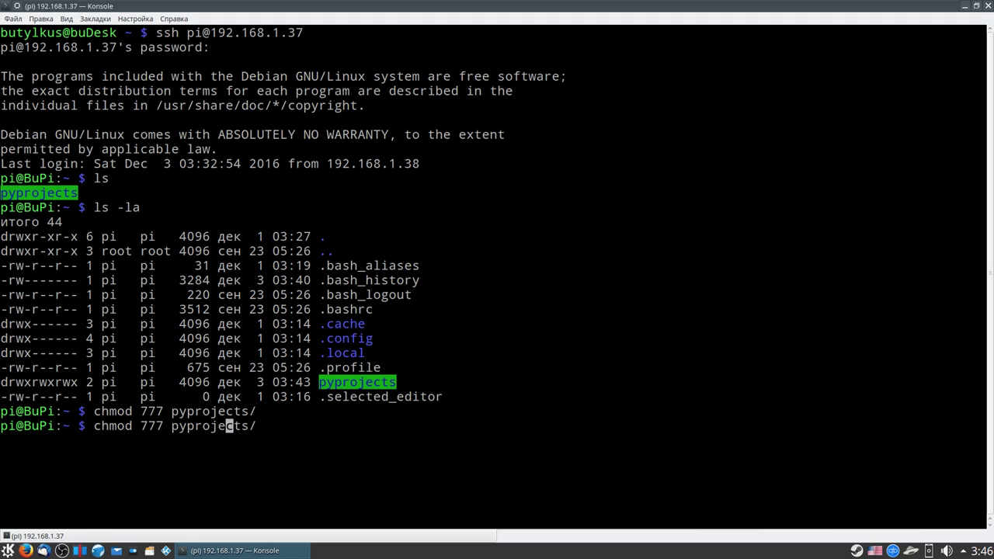
{"action": "key", "text": "BackSpace"}
{"action": "key", "text": "BackSpace"}
{"action": "key", "text": "BackSpace"}
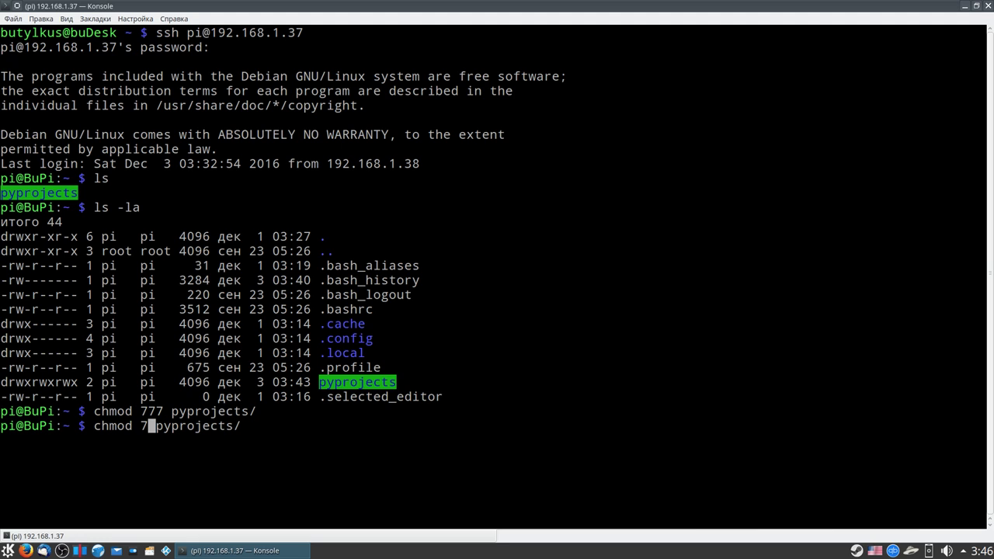
{"action": "type", "text": "755"}
{"action": "key", "text": "Return"}
Step: List the home directory with ls -la and compare the pyprojects owner, group and other permissions with the earlier listing
{"action": "key", "text": "Up"}
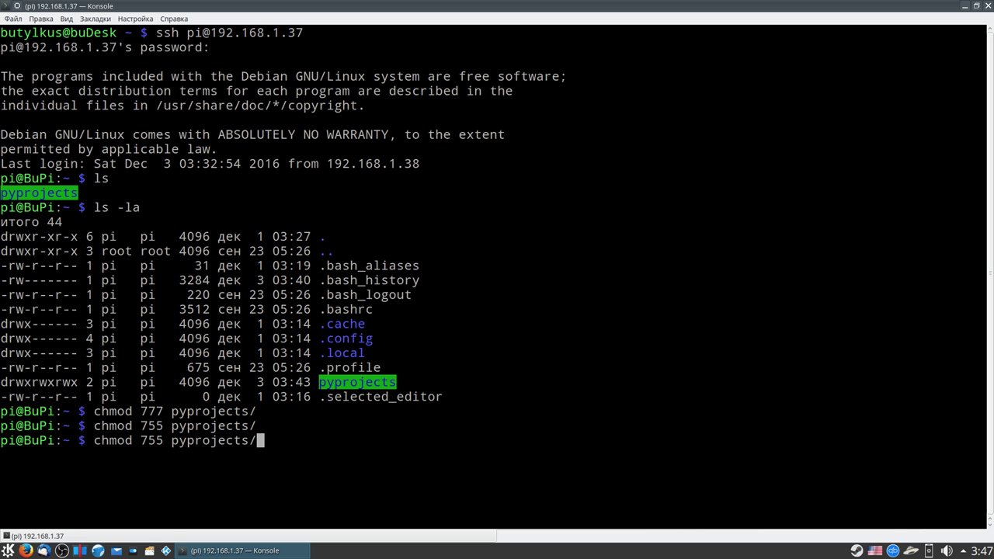
{"action": "key", "text": "Down"}
{"action": "type", "text": "ls -la"}
{"action": "key", "text": "Return"}
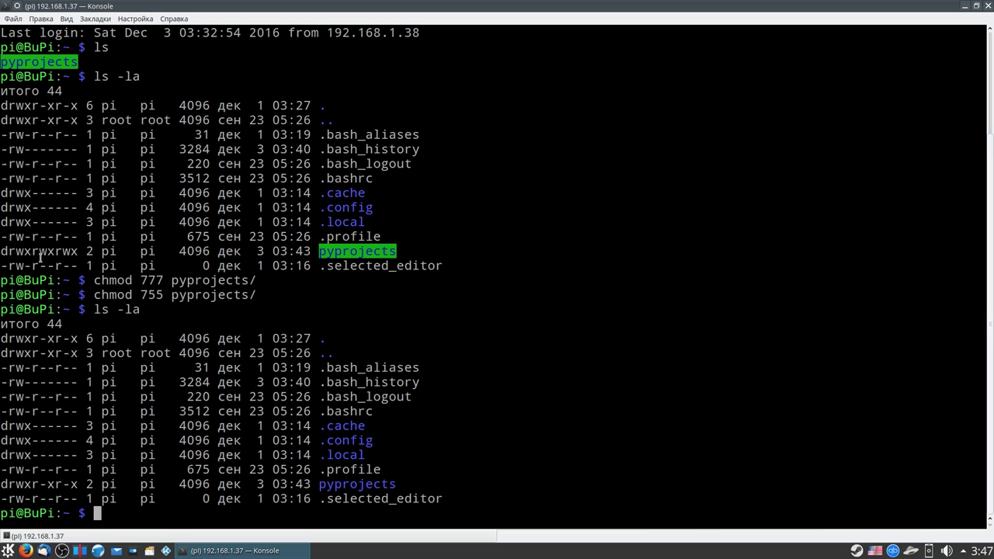
{"action": "mouse_move", "coordinate": [16, 250]}
{"action": "left_mouse_down"}
{"action": "mouse_move", "coordinate": [31, 250]}
{"action": "mouse_move", "coordinate": [9, 251]}
{"action": "left_mouse_up"}
{"action": "left_click_drag", "start_coordinate": [32, 251], "coordinate": [55, 251]}
{"action": "left_click_drag", "start_coordinate": [60, 259], "coordinate": [78, 253]}
{"action": "left_click_drag", "start_coordinate": [63, 487], "coordinate": [42, 486]}
{"action": "left_click", "coordinate": [60, 487]}
{"action": "left_click", "coordinate": [41, 487]}
{"action": "left_click_drag", "start_coordinate": [32, 487], "coordinate": [8, 486]}
Step: Rerun chmod 777 on pyprojects/ from the command history
{"action": "key", "text": "Up"}
{"action": "key", "text": "Up"}
{"action": "key", "text": "Up"}
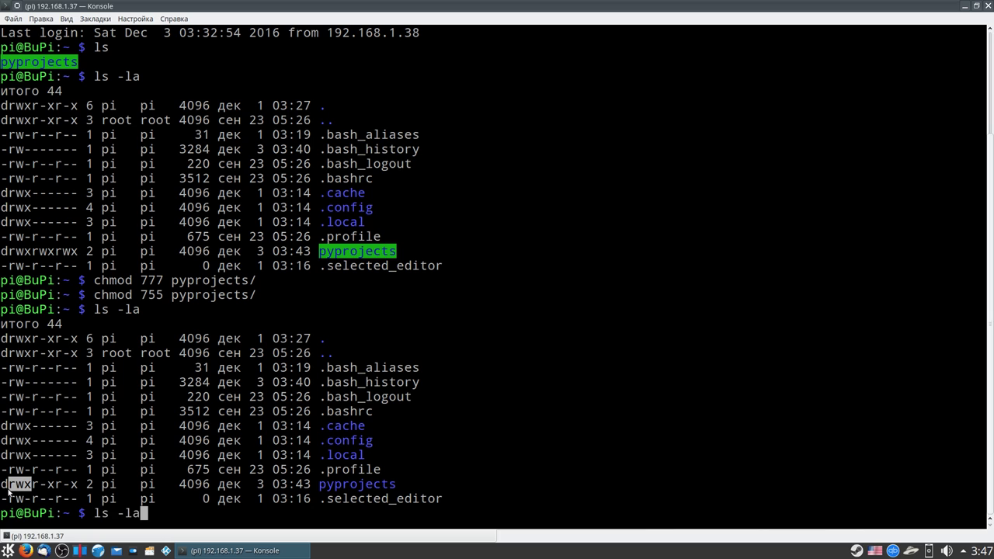
{"action": "key", "text": "Return"}
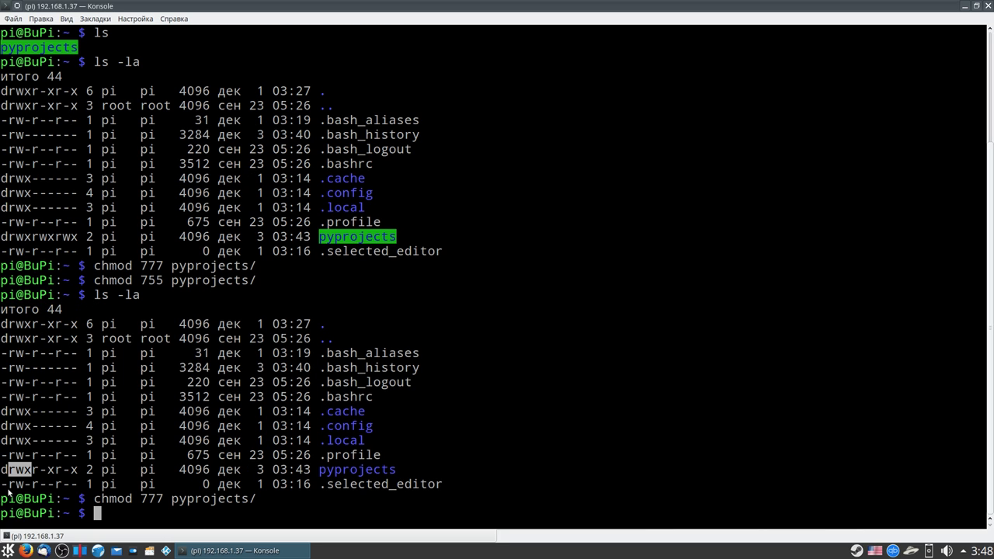
Step: List the home directory with ls -la again and check the permission string of the pyprojects folder
{"action": "key", "text": "Up"}
{"action": "key", "text": "Up"}
{"action": "key", "text": "Up"}
{"action": "key", "text": "Down"}
{"action": "key", "text": "Return"}
{"action": "left_click_drag", "start_coordinate": [72, 487], "coordinate": [9, 485]}
{"action": "left_click", "coordinate": [10, 485]}
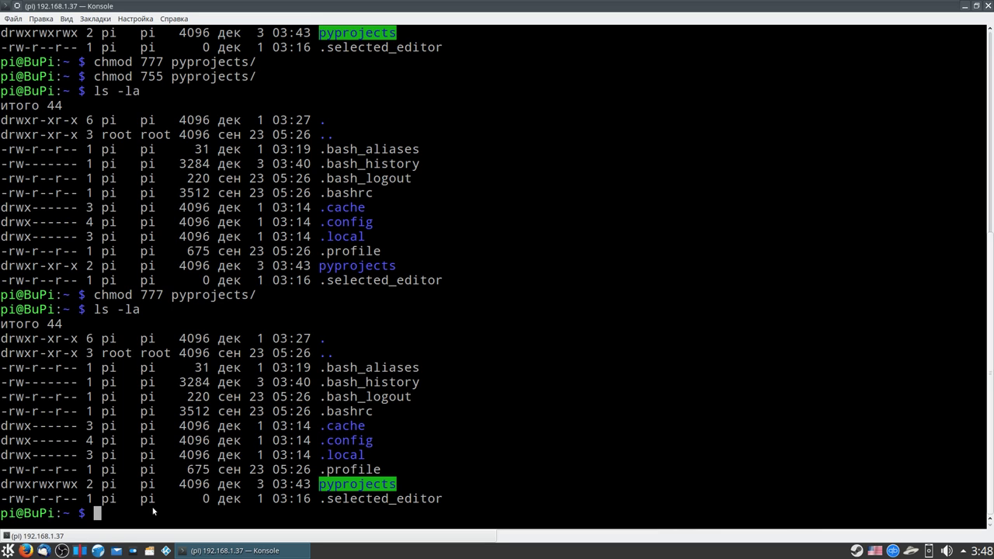
Step: Open /etc/samba/smb.conf for editing with sudo mcedit
{"action": "type", "text": "sudo"}
{"action": "type", "text": "mcedit "}
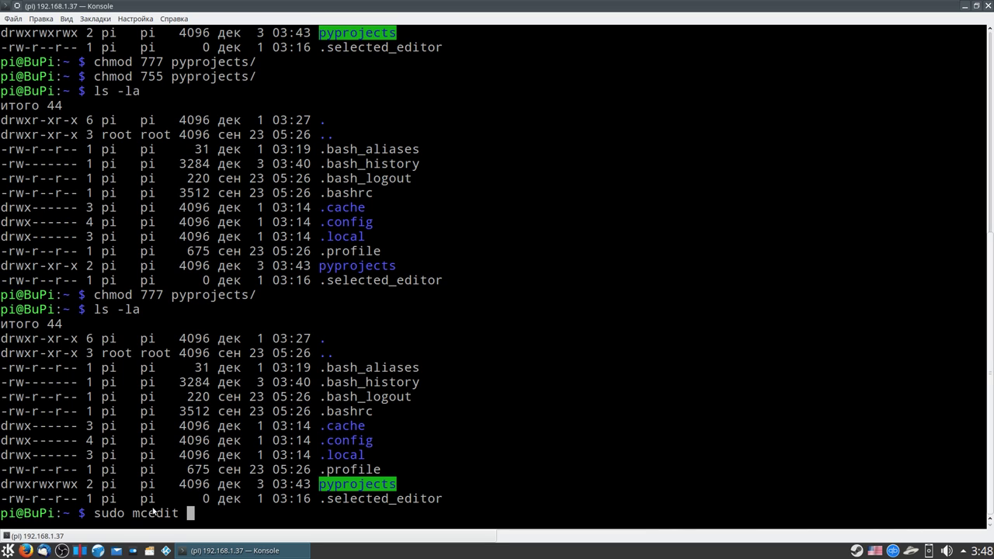
{"action": "type", "text": "/etc/sa"}
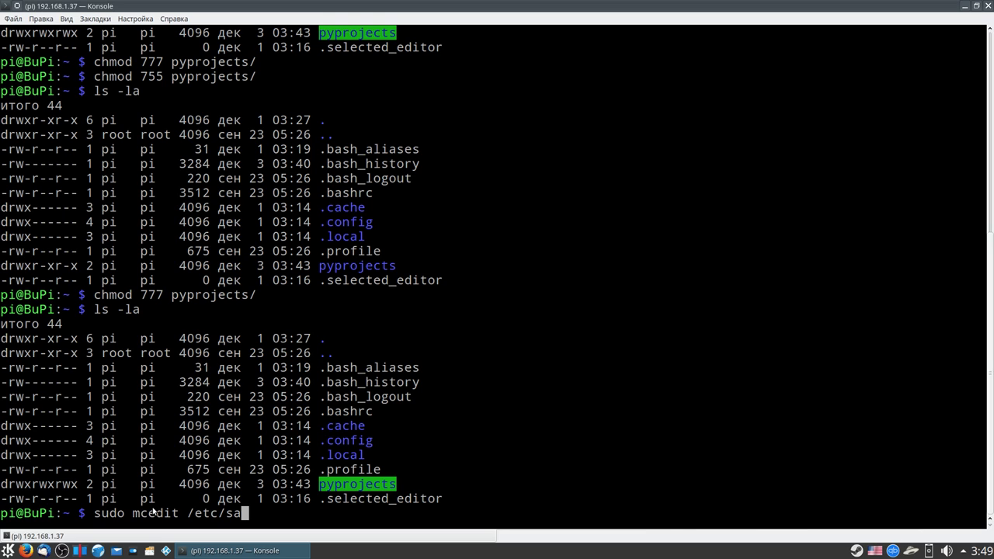
{"action": "key", "text": "Tab"}
{"action": "type", "text": "s"}
{"action": "type", "text": "mba/smb"}
{"action": "key", "text": "Tab"}
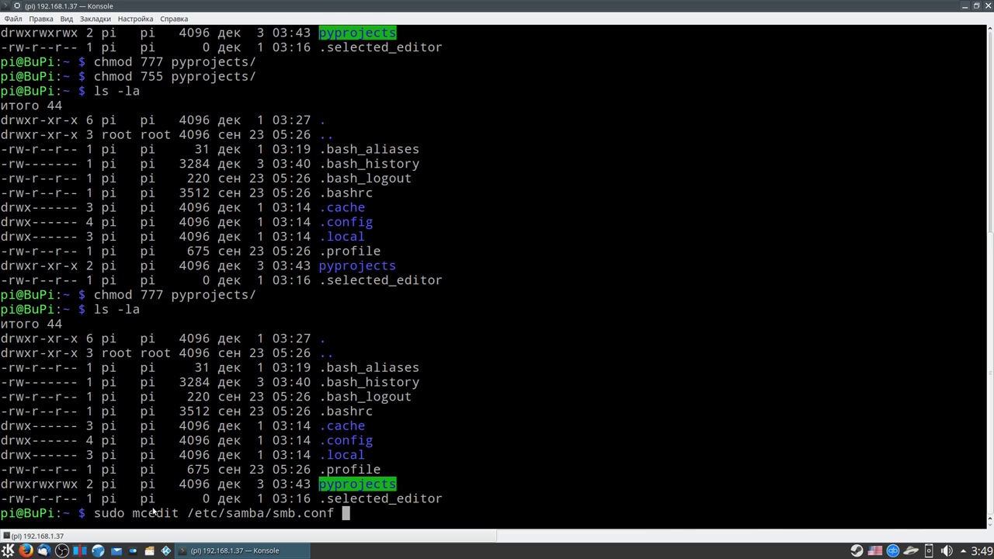
{"action": "key", "text": "Return"}
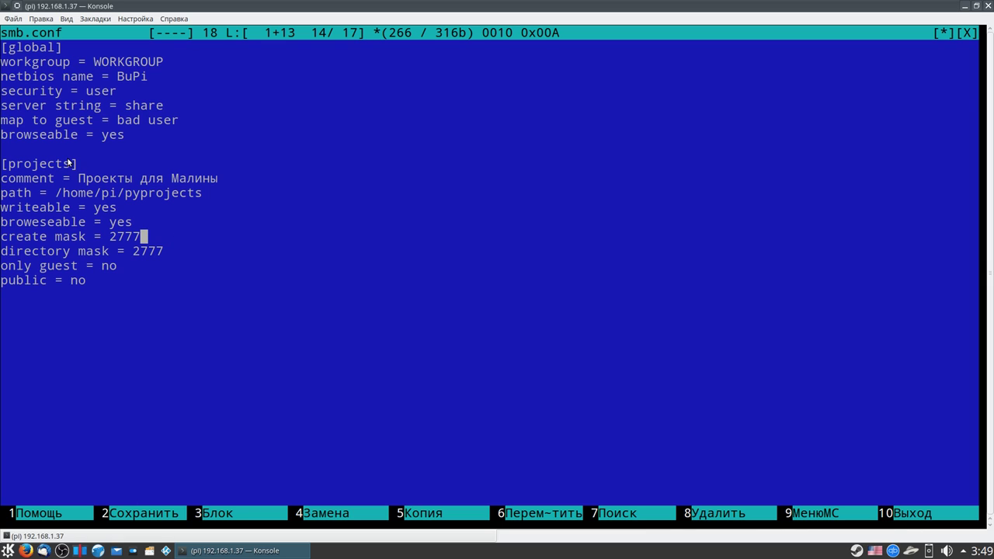
Step: Review the [global] and [projects] sections of smb.conf, including the shared folder's path and comment
{"action": "left_click", "coordinate": [9, 48]}
{"action": "left_click_drag", "start_coordinate": [8, 47], "coordinate": [177, 143]}
{"action": "left_click_drag", "start_coordinate": [4, 164], "coordinate": [143, 287]}
{"action": "left_click", "coordinate": [146, 289]}
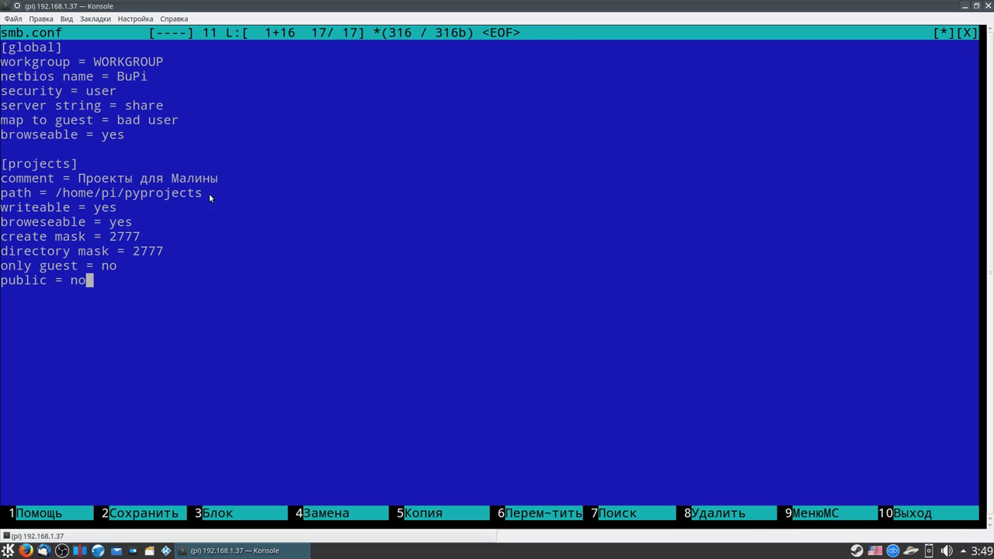
{"action": "left_click_drag", "start_coordinate": [206, 196], "coordinate": [56, 197]}
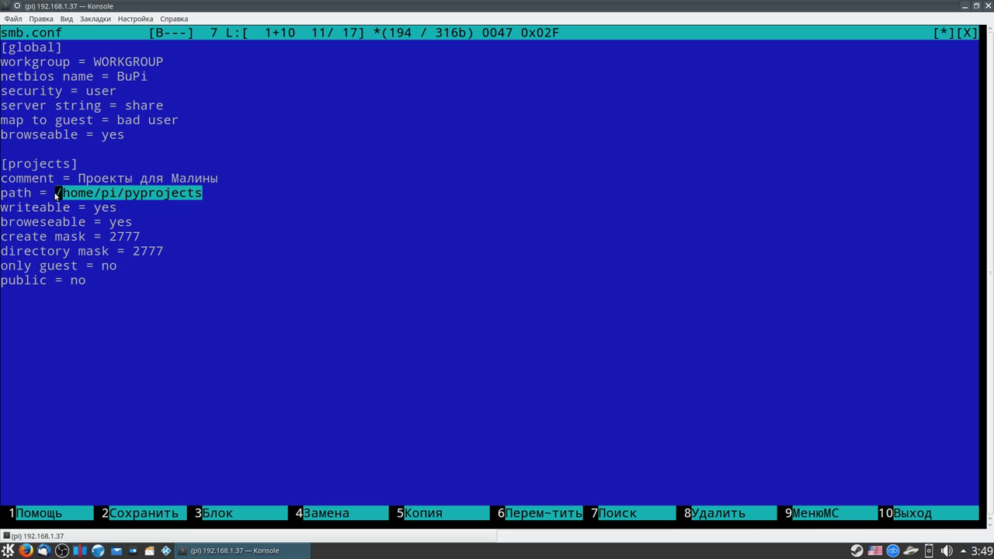
{"action": "left_click", "coordinate": [173, 182]}
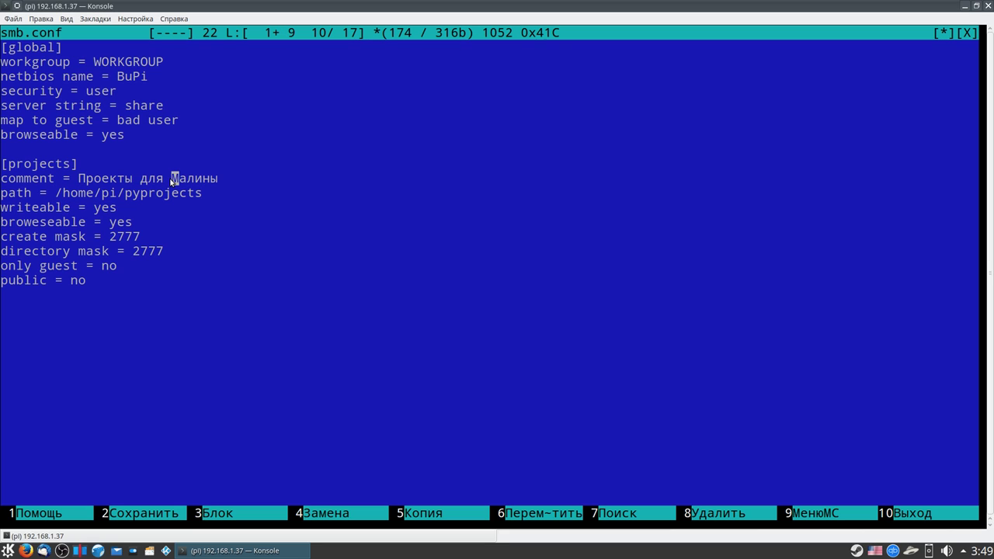
Step: Examine the workgroup and netbios name settings in the [global] section
{"action": "left_click", "coordinate": [44, 78]}
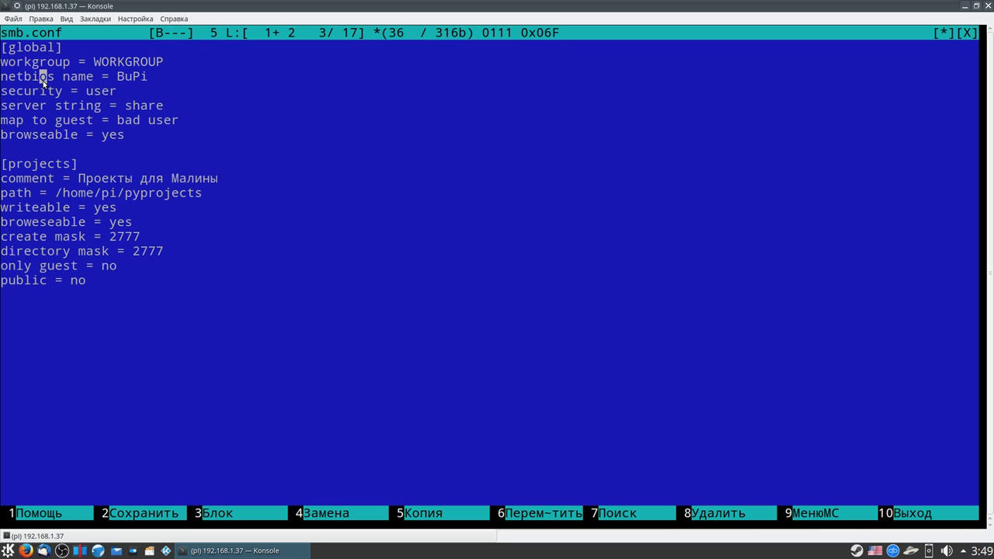
{"action": "left_click", "coordinate": [6, 64]}
{"action": "left_click_drag", "start_coordinate": [8, 65], "coordinate": [93, 66]}
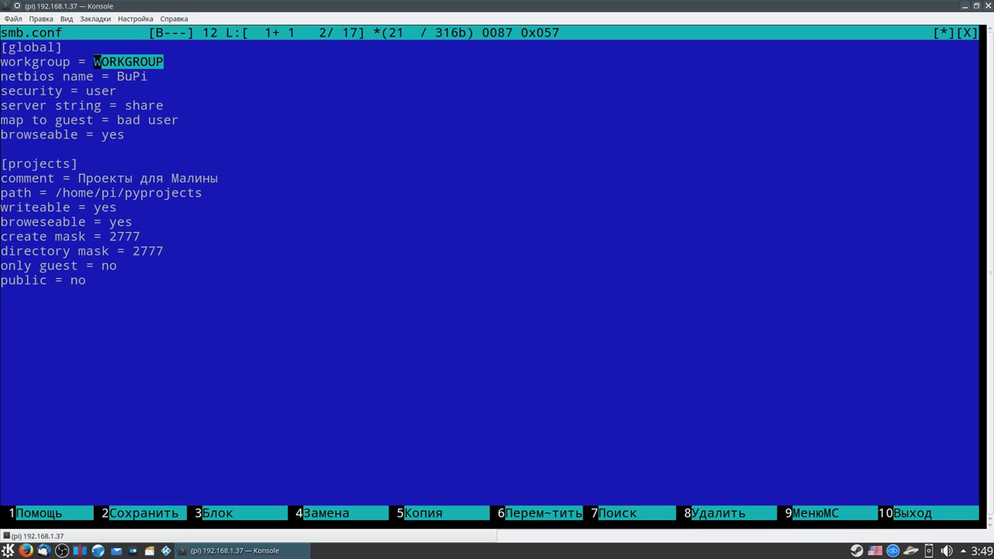
{"action": "left_click_drag", "start_coordinate": [147, 78], "coordinate": [116, 76]}
{"action": "left_click", "coordinate": [116, 76]}
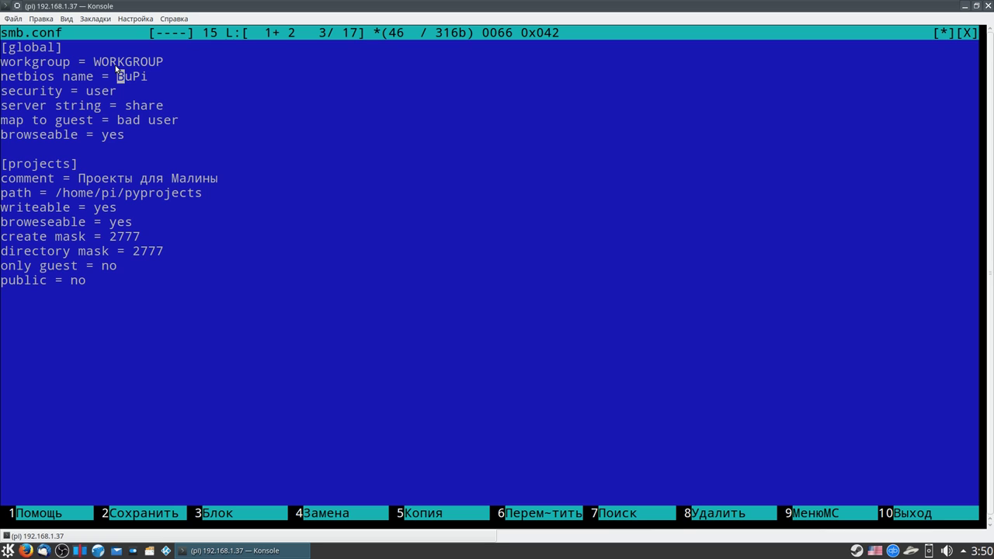
{"action": "left_click_drag", "start_coordinate": [16, 78], "coordinate": [138, 79]}
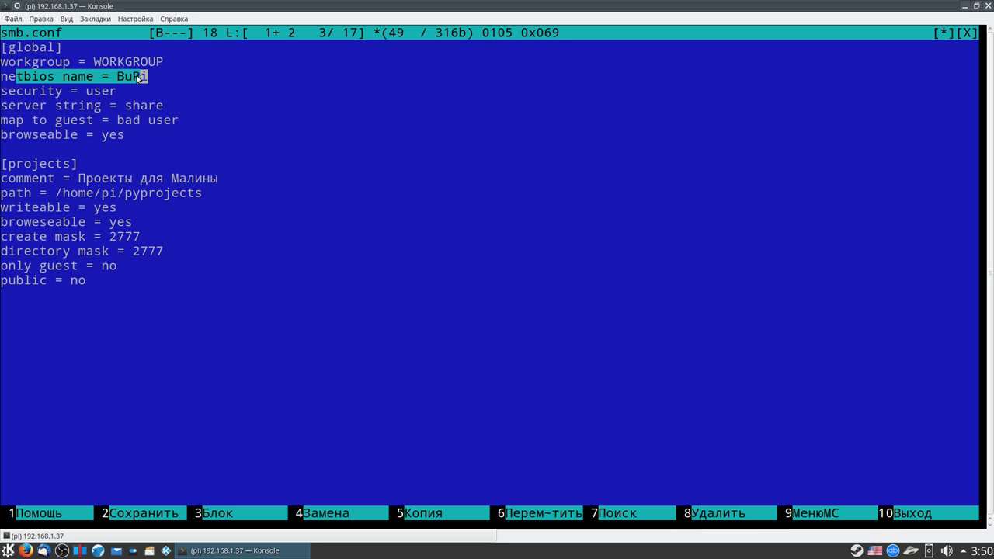
{"action": "left_click", "coordinate": [137, 78]}
{"action": "left_click_drag", "start_coordinate": [125, 78], "coordinate": [136, 78]}
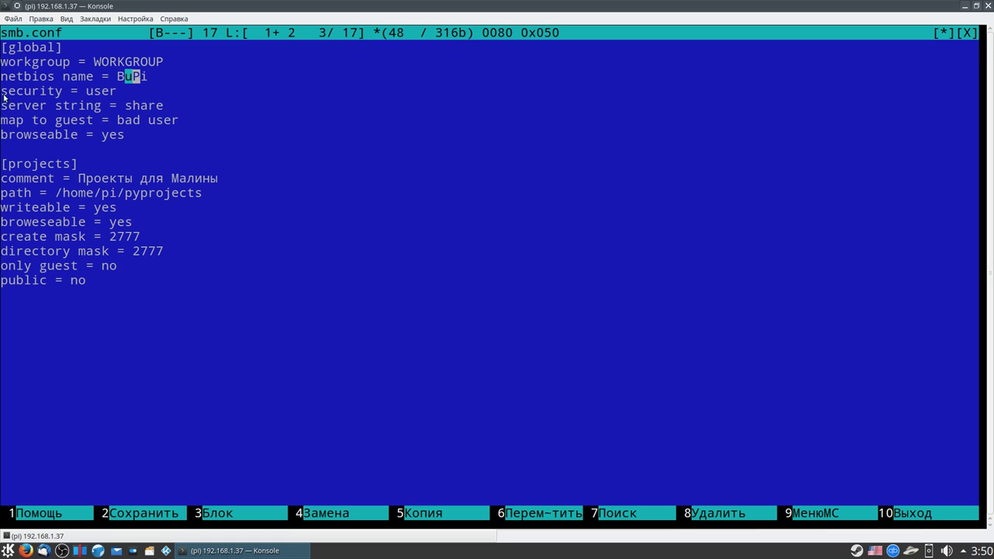
Step: Examine the security and guest mapping settings in [global] and the only guest and public settings in [projects]
{"action": "left_click_drag", "start_coordinate": [25, 94], "coordinate": [117, 94]}
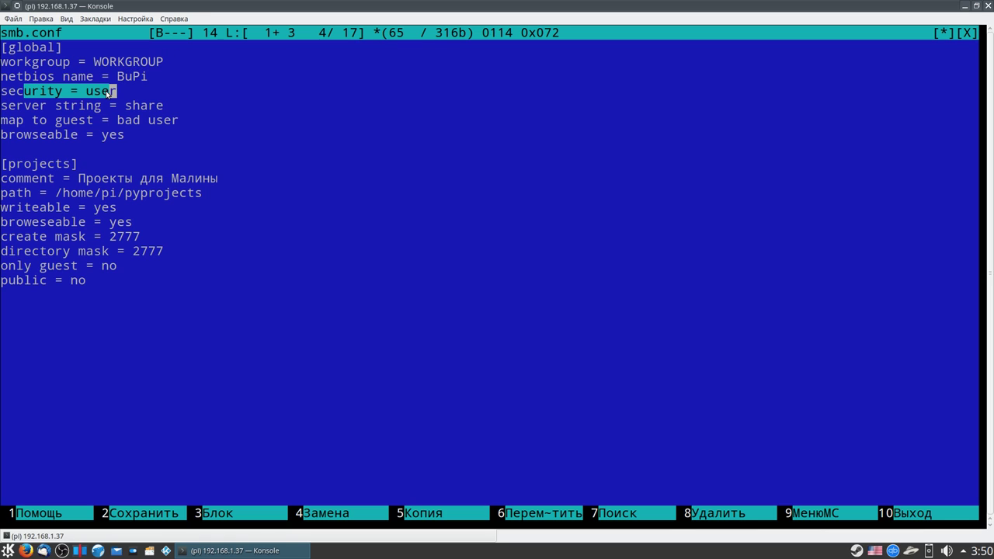
{"action": "left_click", "coordinate": [107, 93]}
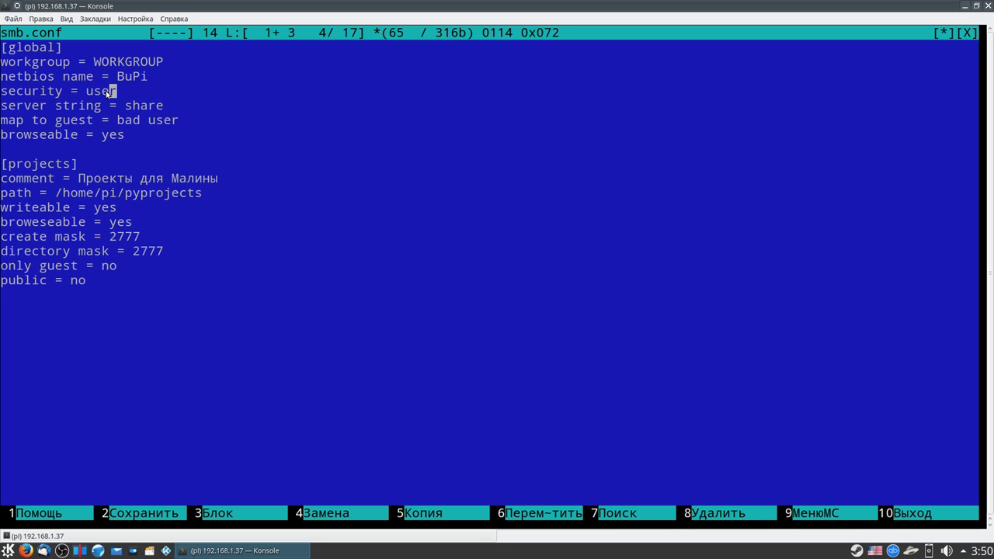
{"action": "left_click_drag", "start_coordinate": [11, 121], "coordinate": [164, 125]}
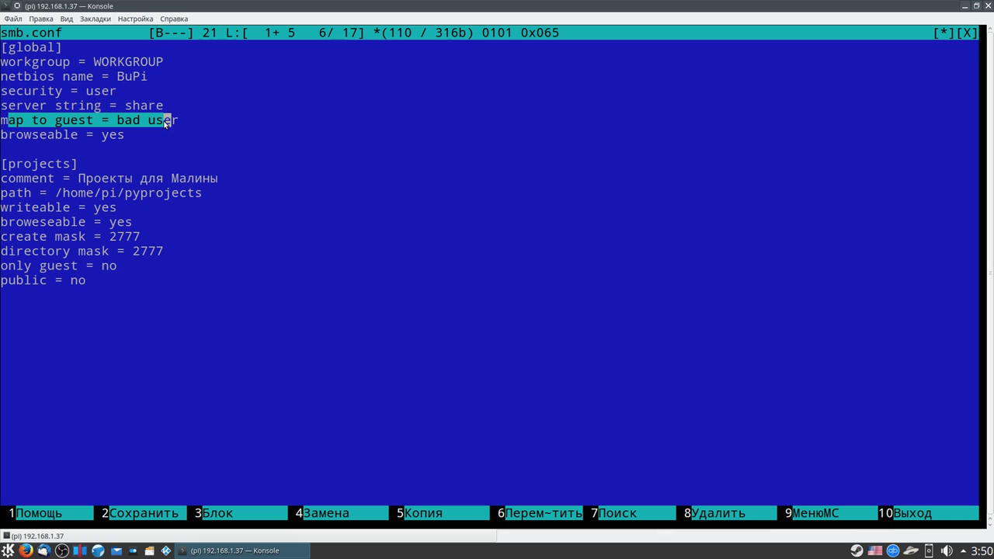
{"action": "mouse_move", "coordinate": [16, 265]}
{"action": "left_mouse_down"}
{"action": "mouse_move", "coordinate": [97, 279]}
{"action": "mouse_move", "coordinate": [2, 267]}
{"action": "left_mouse_up"}
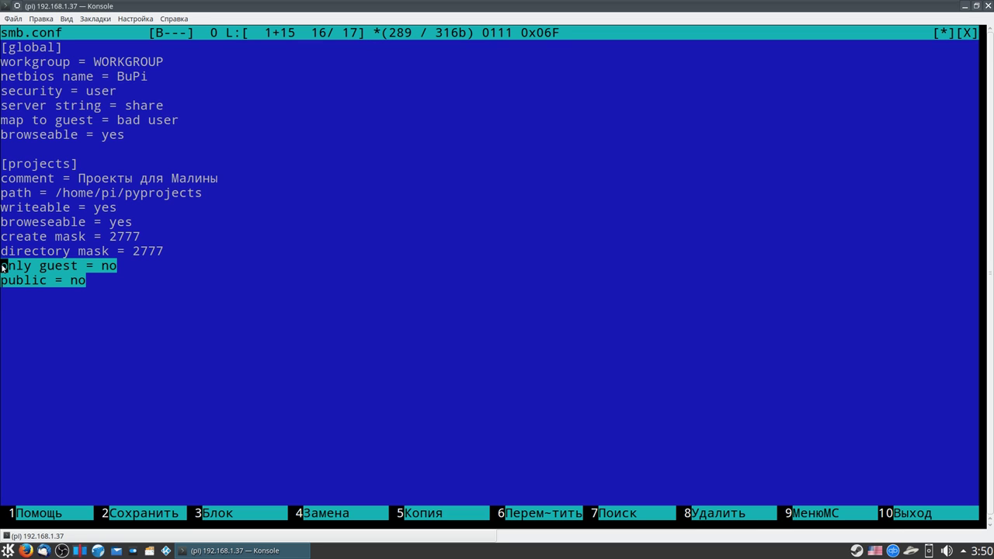
{"action": "left_click", "coordinate": [142, 265]}
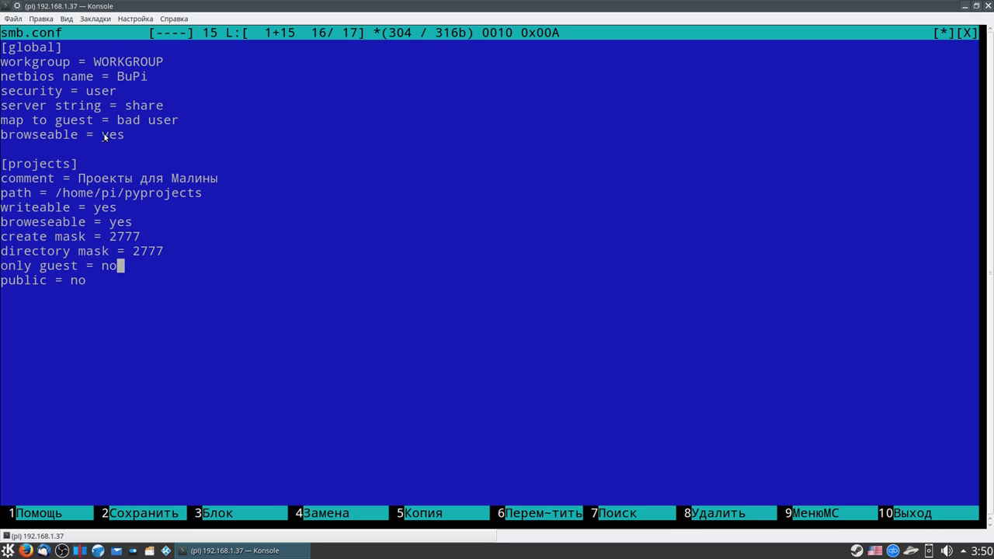
Step: Replace the server string value in the [global] section with MicroPC
{"action": "left_click_drag", "start_coordinate": [10, 109], "coordinate": [146, 107]}
{"action": "left_click", "coordinate": [164, 106]}
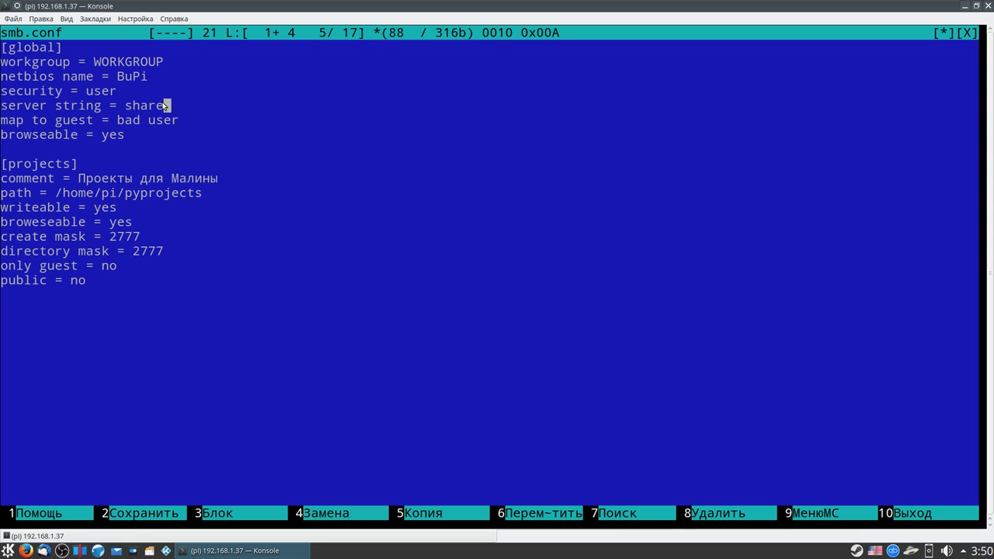
{"action": "key", "text": "BackSpace"}
{"action": "key", "text": "BackSpace"}
{"action": "key", "text": "BackSpace"}
{"action": "key", "text": "BackSpace"}
{"action": "key", "text": "BackSpace"}
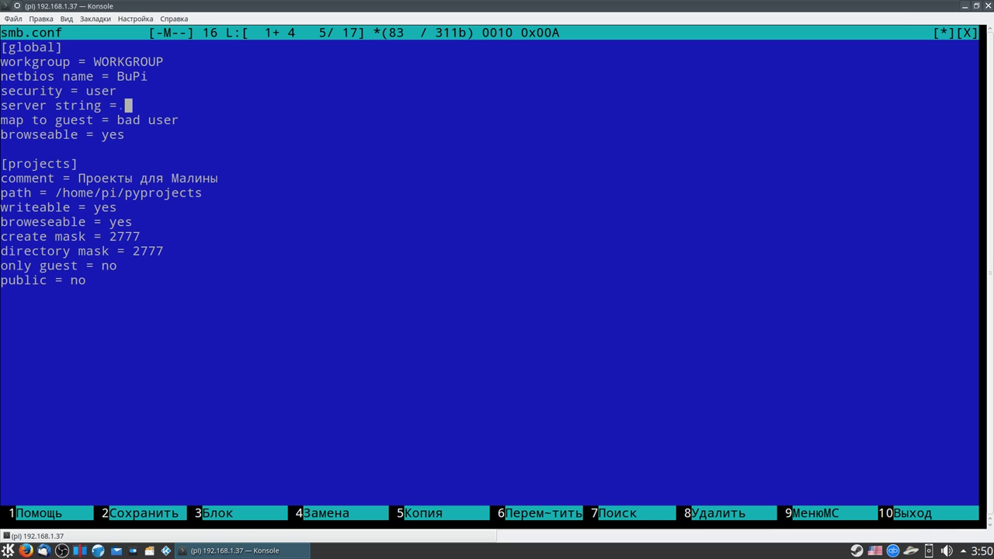
{"action": "type", "text": "MicroPC"}
{"action": "left_click", "coordinate": [131, 120]}
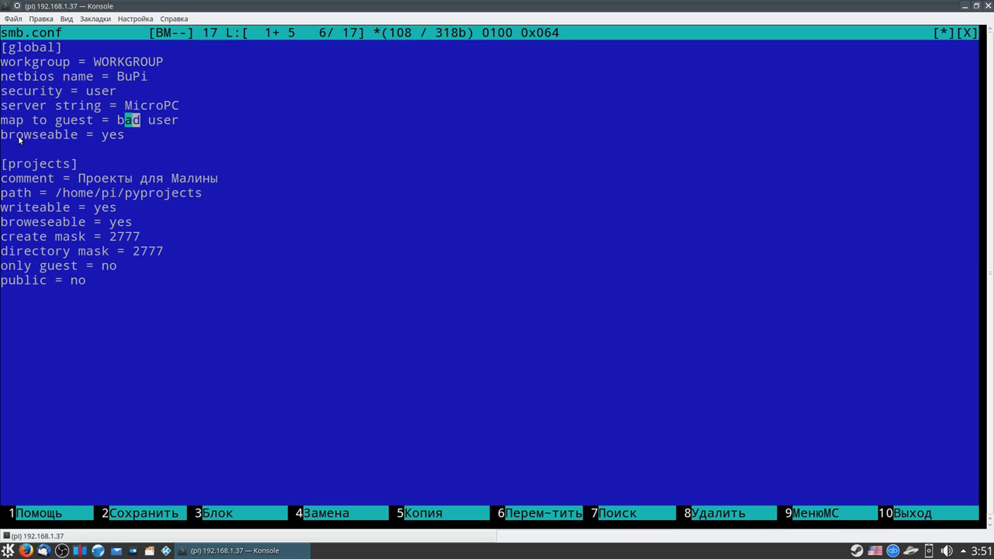
Step: Examine the browseable setting in the [global] section and the public setting in [projects]
{"action": "left_click_drag", "start_coordinate": [24, 136], "coordinate": [126, 136]}
{"action": "left_click", "coordinate": [120, 137]}
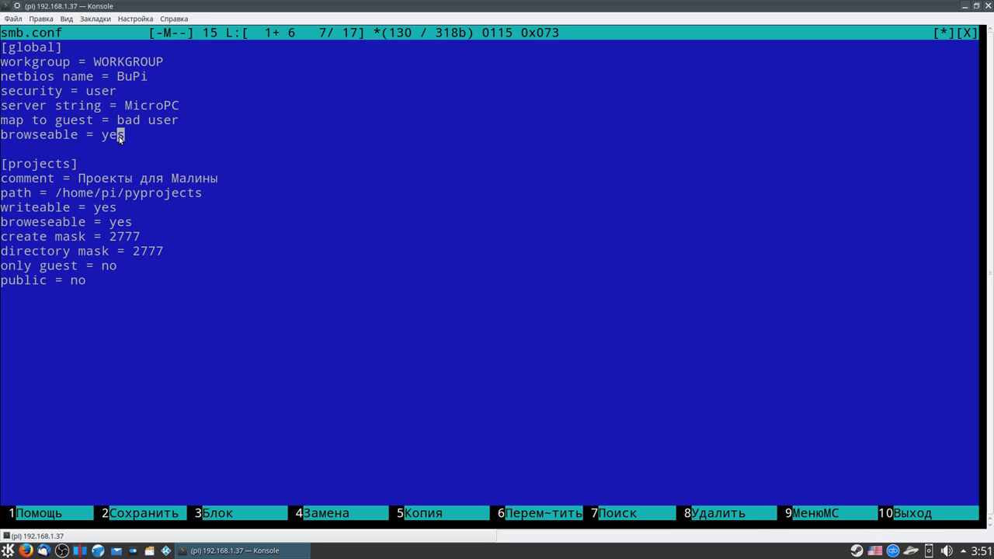
{"action": "left_click", "coordinate": [24, 282]}
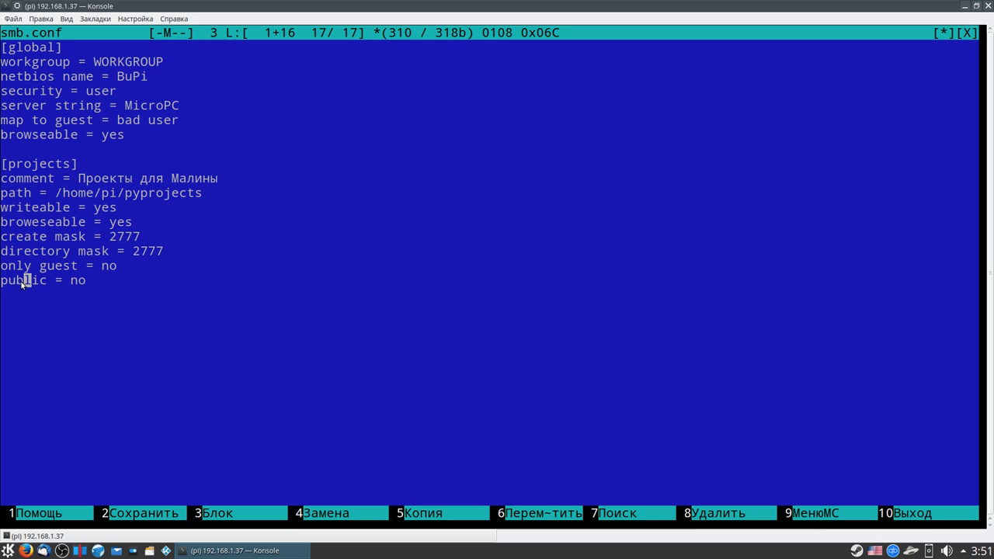
{"action": "left_click_drag", "start_coordinate": [17, 283], "coordinate": [78, 287]}
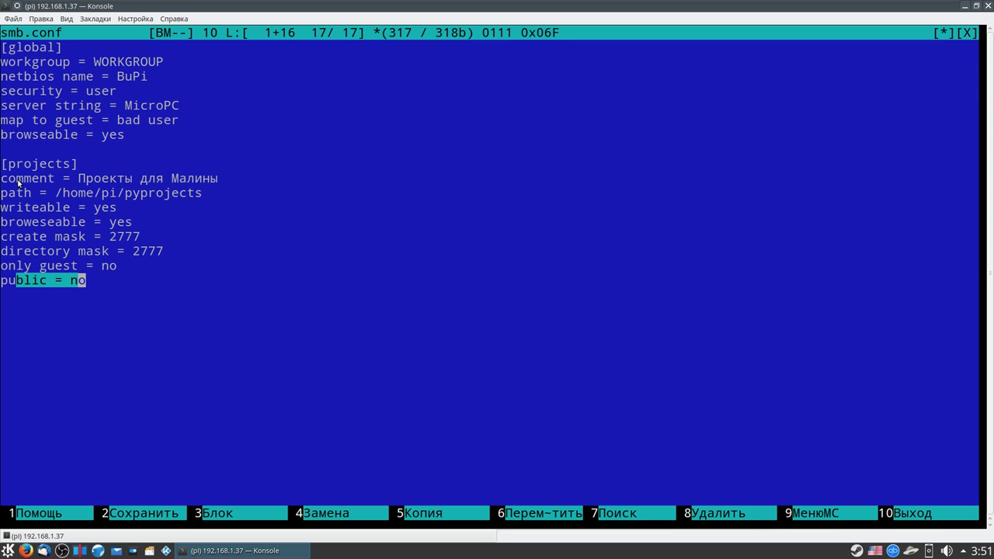
{"action": "left_click", "coordinate": [105, 303]}
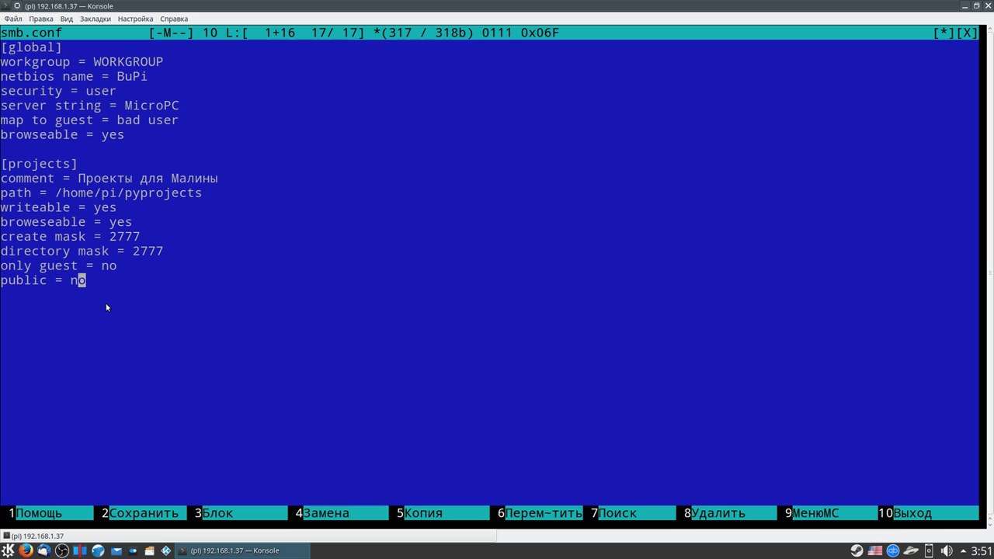
Step: Examine the [projects] section header as the share name alongside the pyprojects folder in its path
{"action": "left_click", "coordinate": [21, 166]}
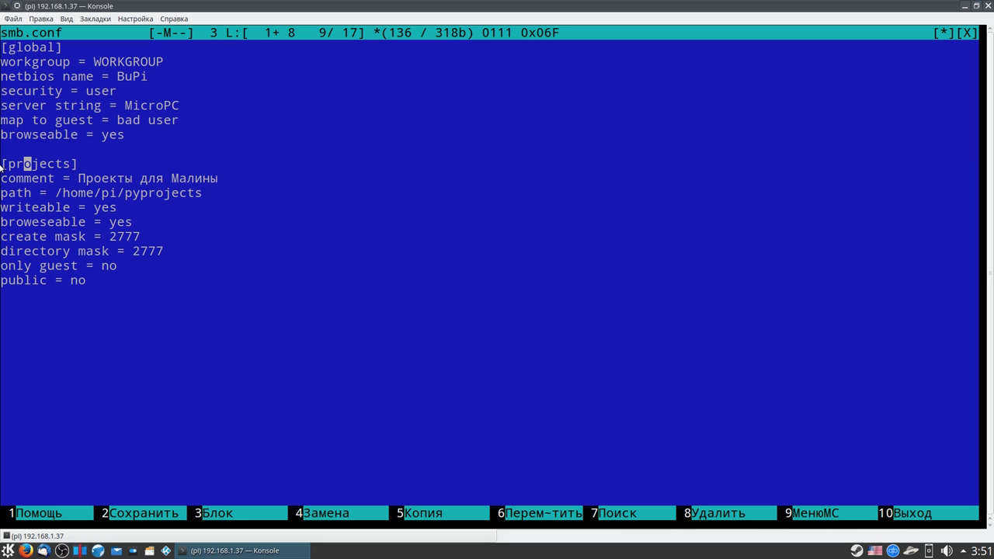
{"action": "left_click_drag", "start_coordinate": [3, 166], "coordinate": [150, 262]}
{"action": "left_click", "coordinate": [150, 263]}
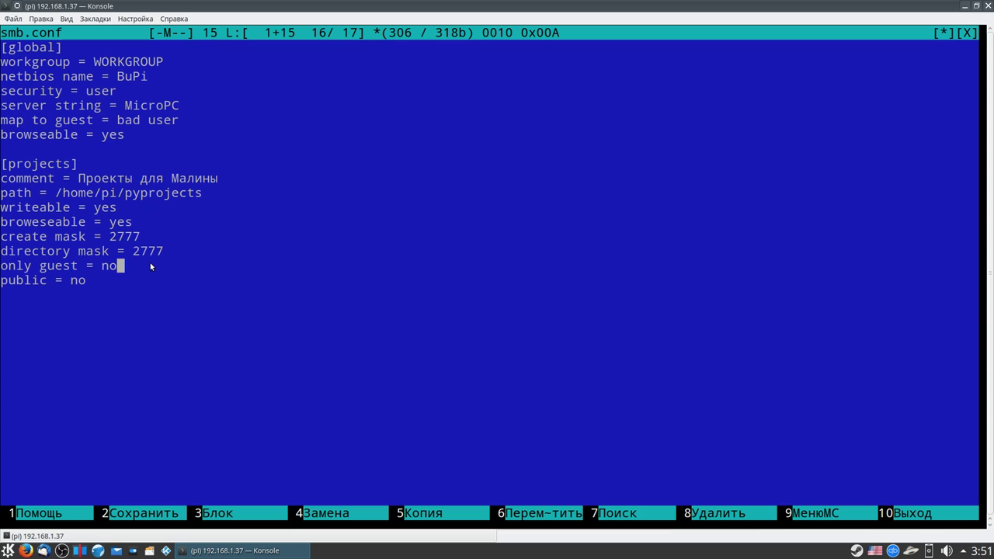
{"action": "left_click_drag", "start_coordinate": [125, 194], "coordinate": [203, 195]}
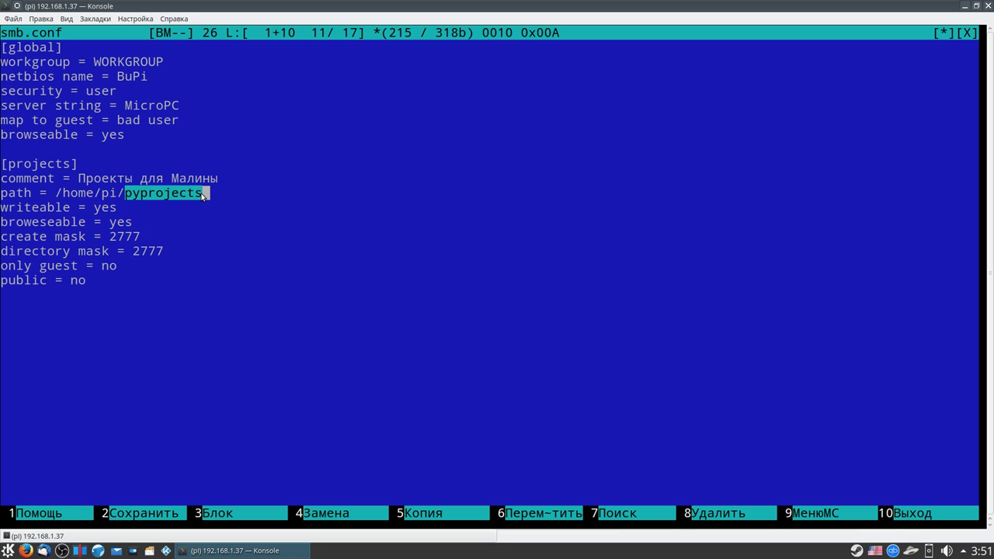
{"action": "left_click", "coordinate": [51, 177]}
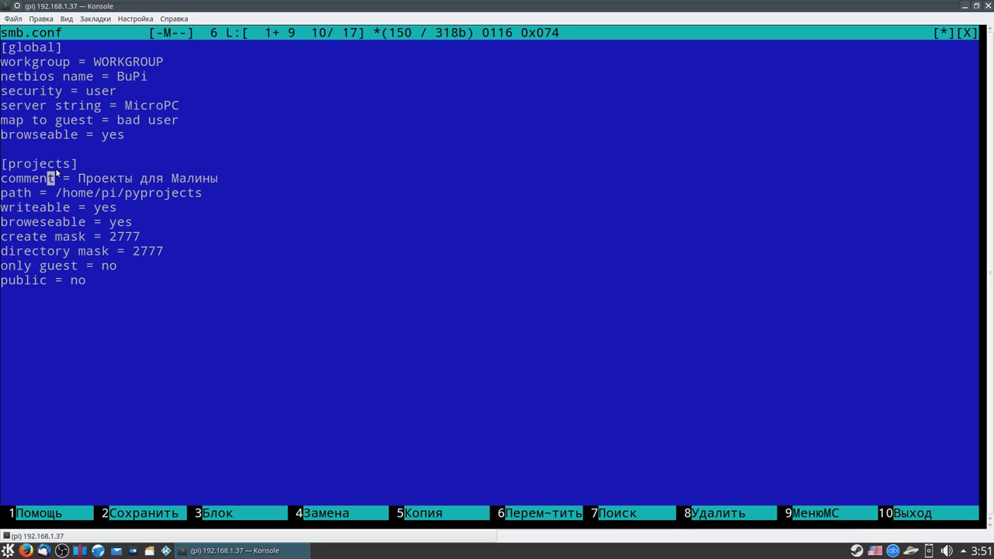
{"action": "left_click_drag", "start_coordinate": [65, 166], "coordinate": [14, 166]}
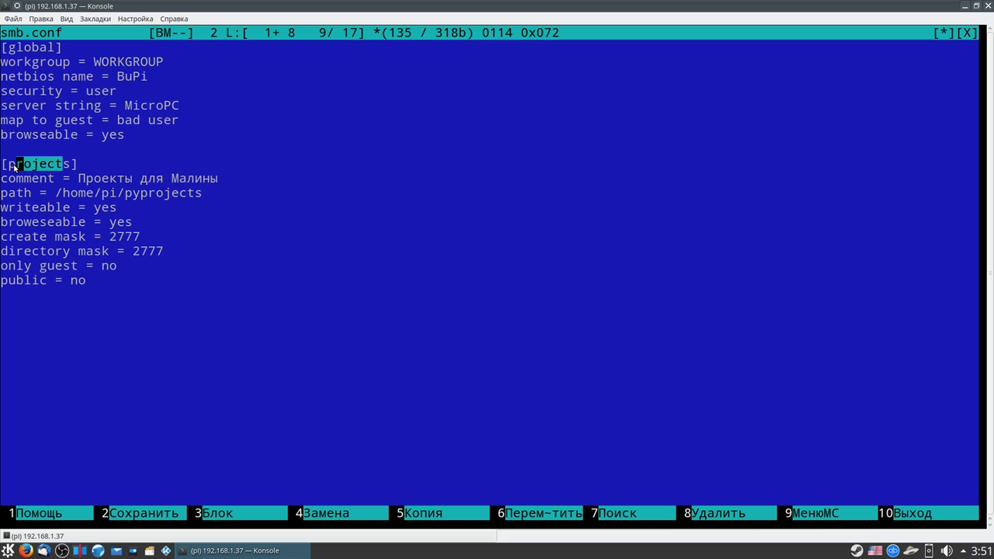
{"action": "left_click", "coordinate": [15, 167]}
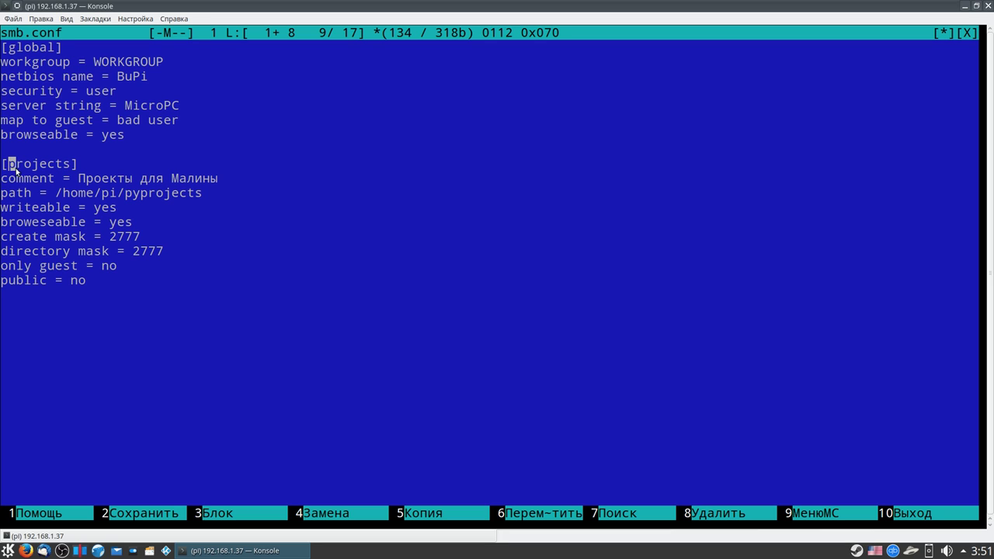
{"action": "left_click_drag", "start_coordinate": [6, 166], "coordinate": [75, 166]}
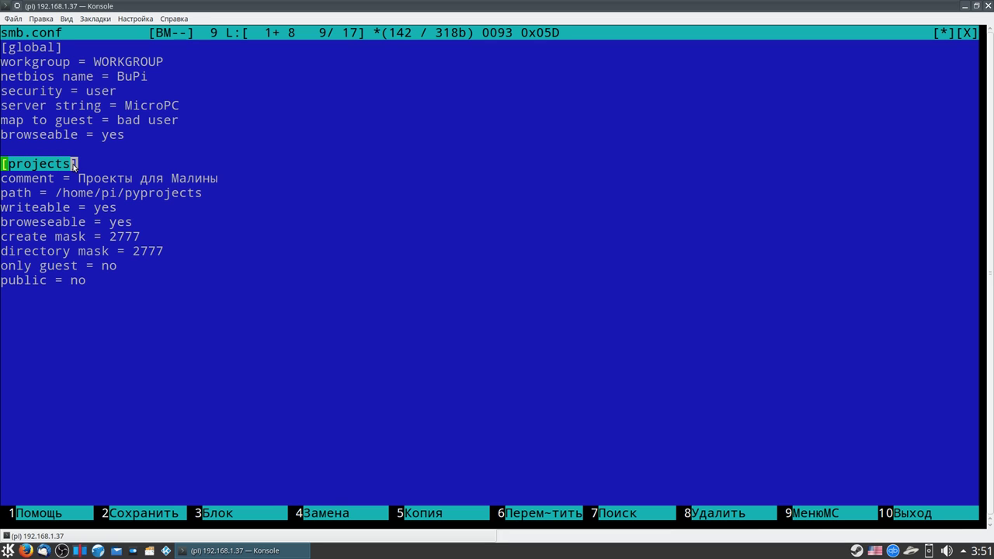
{"action": "left_click", "coordinate": [130, 154]}
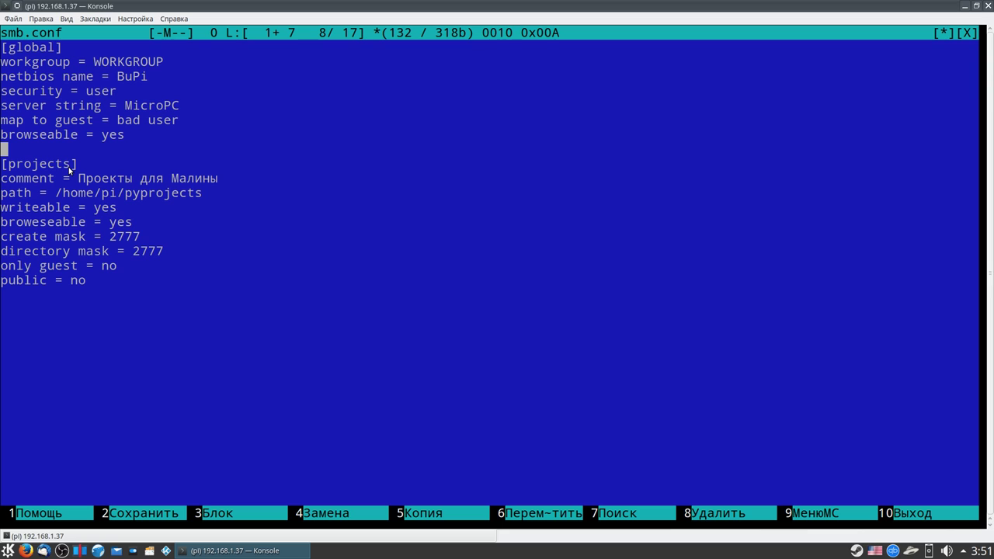
Step: Examine the comment and full path lines of the [projects] share
{"action": "left_click_drag", "start_coordinate": [23, 183], "coordinate": [194, 185]}
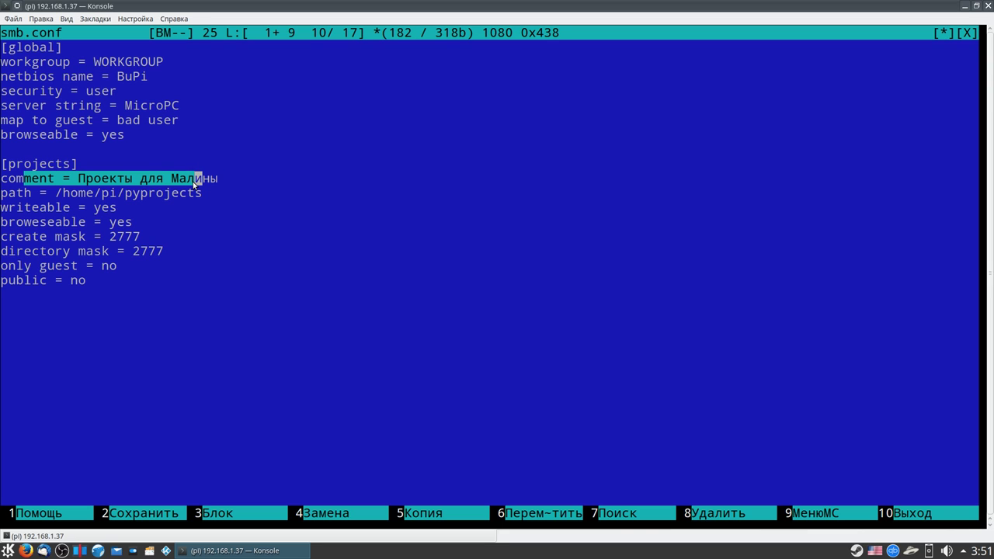
{"action": "left_click", "coordinate": [194, 185]}
{"action": "left_click", "coordinate": [17, 194]}
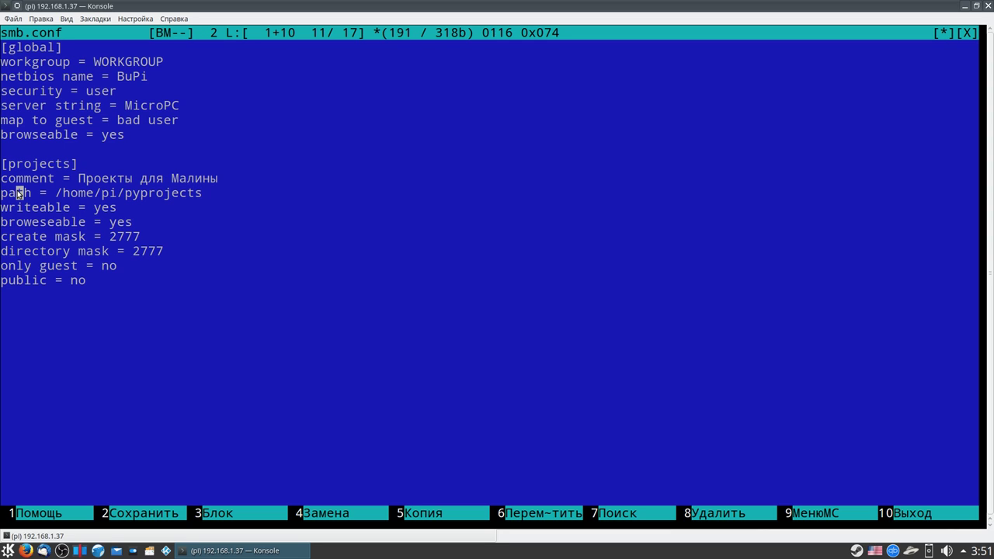
{"action": "left_click_drag", "start_coordinate": [17, 194], "coordinate": [207, 196]}
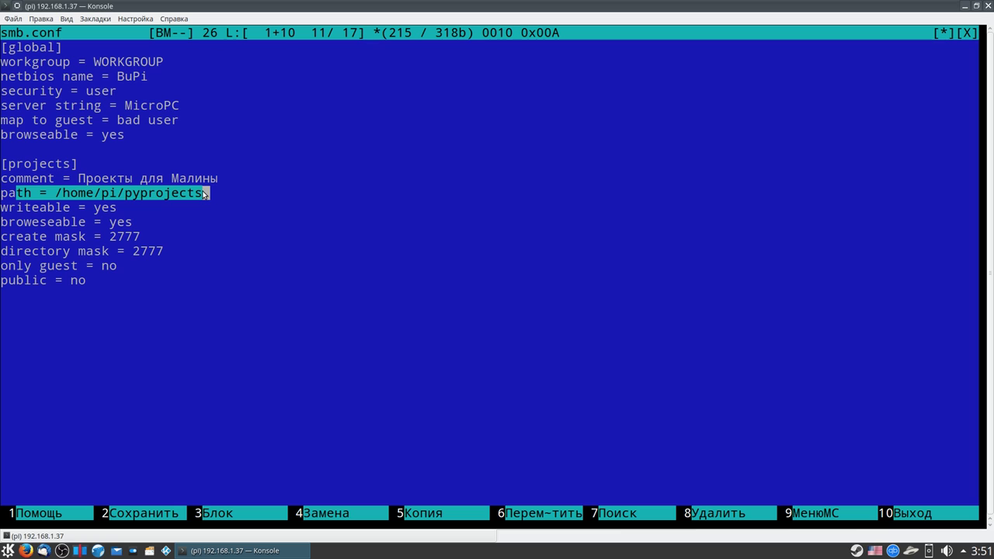
{"action": "left_click", "coordinate": [160, 194]}
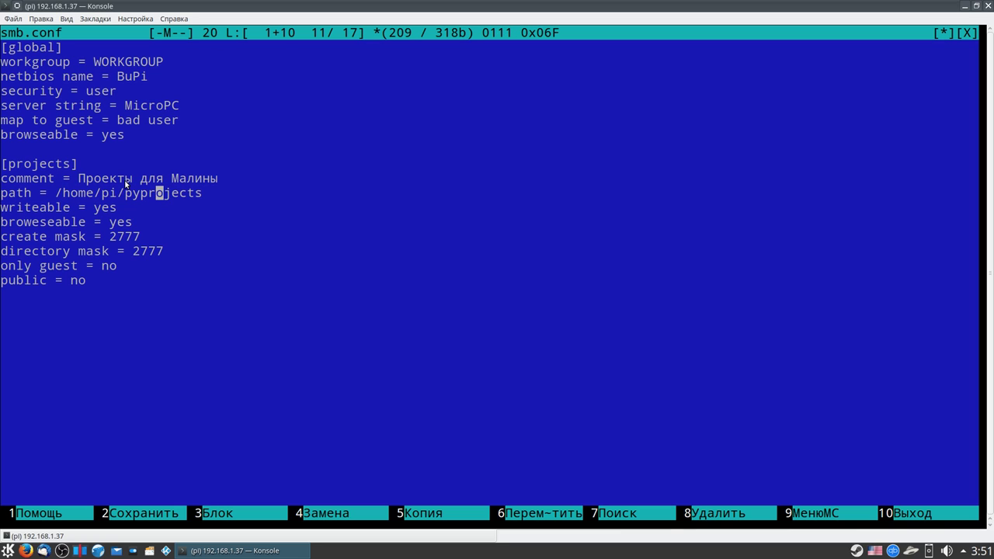
Step: Review the [projects] share's access settings, from writeable and the create and directory masks through only guest and public
{"action": "left_click_drag", "start_coordinate": [17, 208], "coordinate": [126, 208]}
{"action": "left_click", "coordinate": [126, 208]}
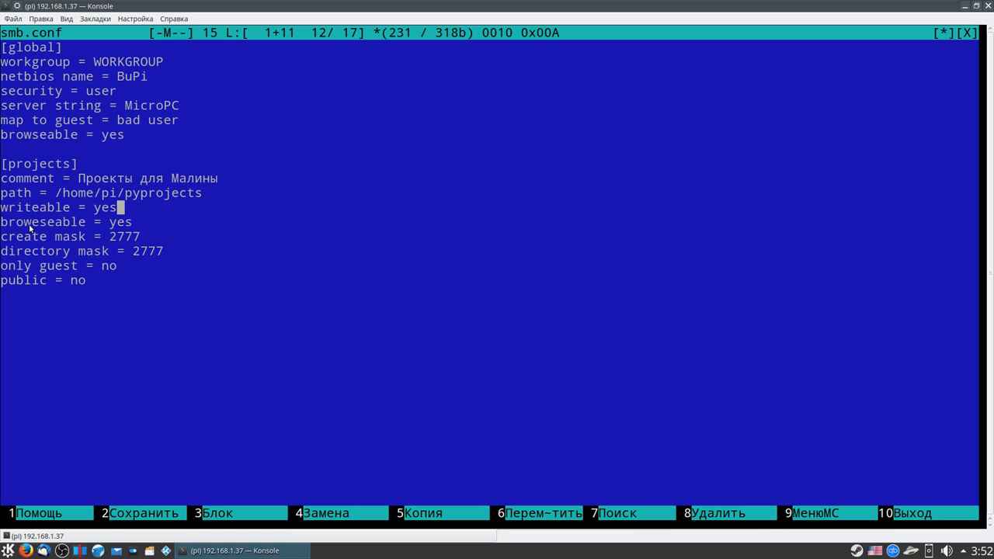
{"action": "left_click_drag", "start_coordinate": [28, 224], "coordinate": [132, 225]}
{"action": "left_click", "coordinate": [172, 223]}
{"action": "left_click", "coordinate": [18, 239]}
{"action": "left_click_drag", "start_coordinate": [18, 239], "coordinate": [194, 258]}
{"action": "left_click", "coordinate": [187, 246]}
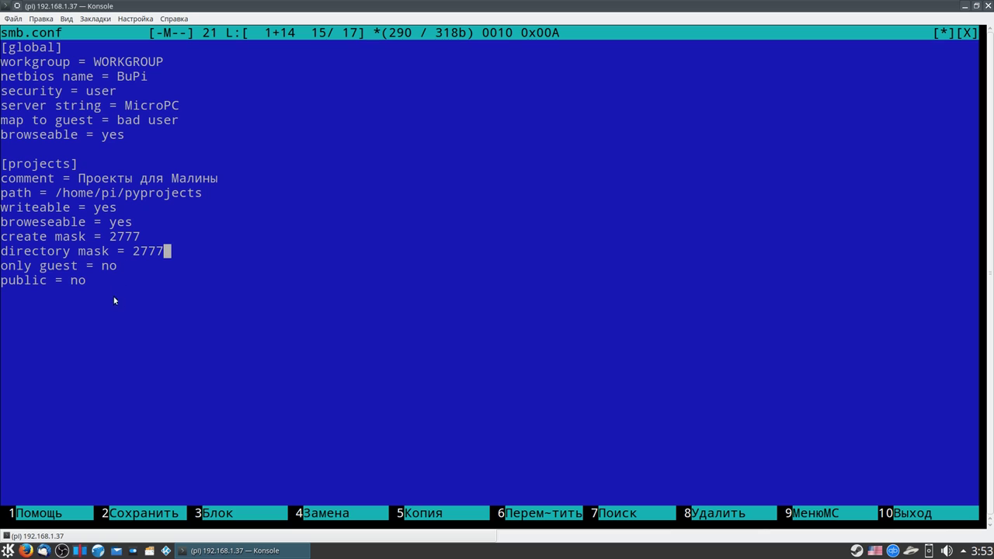
{"action": "left_click_drag", "start_coordinate": [87, 282], "coordinate": [3, 266]}
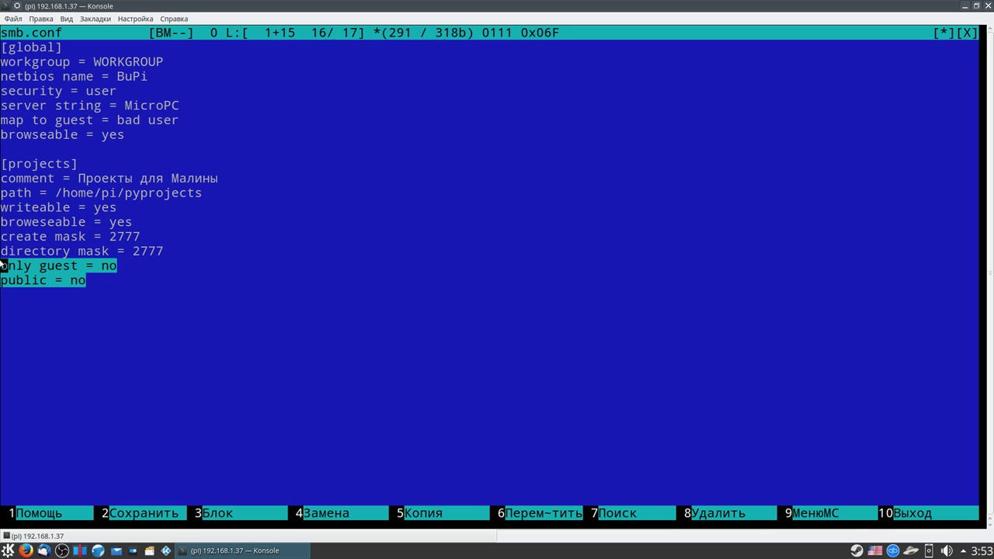
{"action": "left_click", "coordinate": [87, 369]}
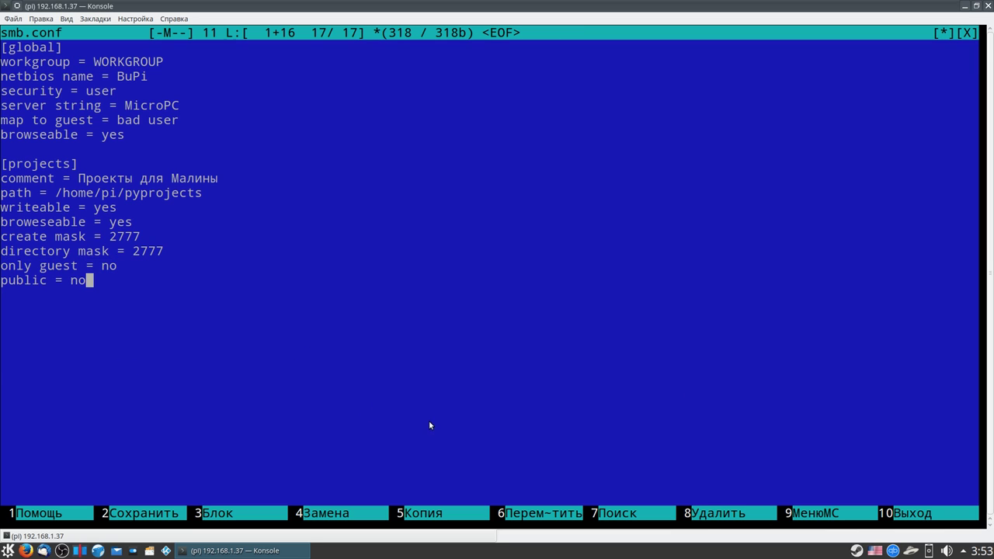
Step: Close smb.conf in the editor and save its changes on exit
{"action": "key", "text": "F10"}
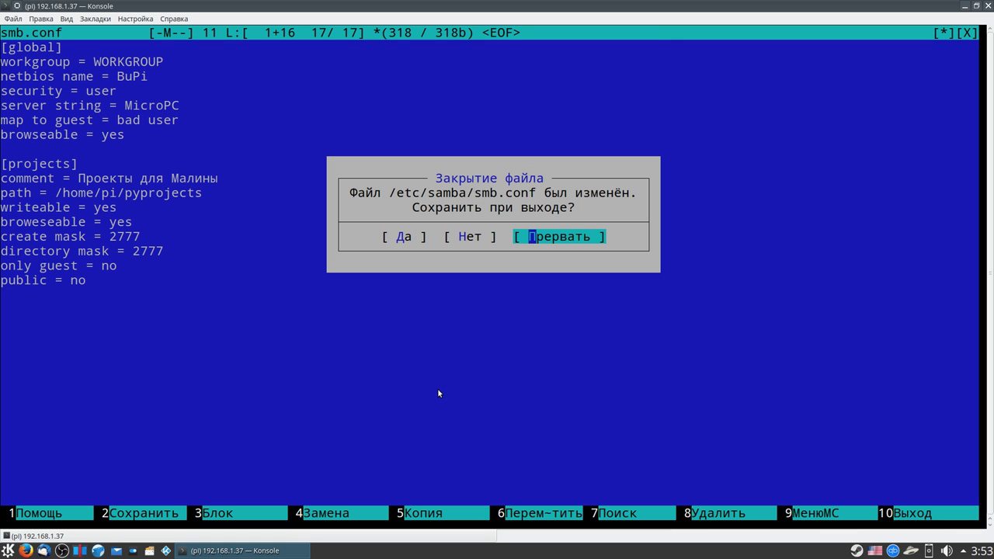
{"action": "key", "text": "Left"}
{"action": "key", "text": "Left"}
{"action": "key", "text": "Return"}
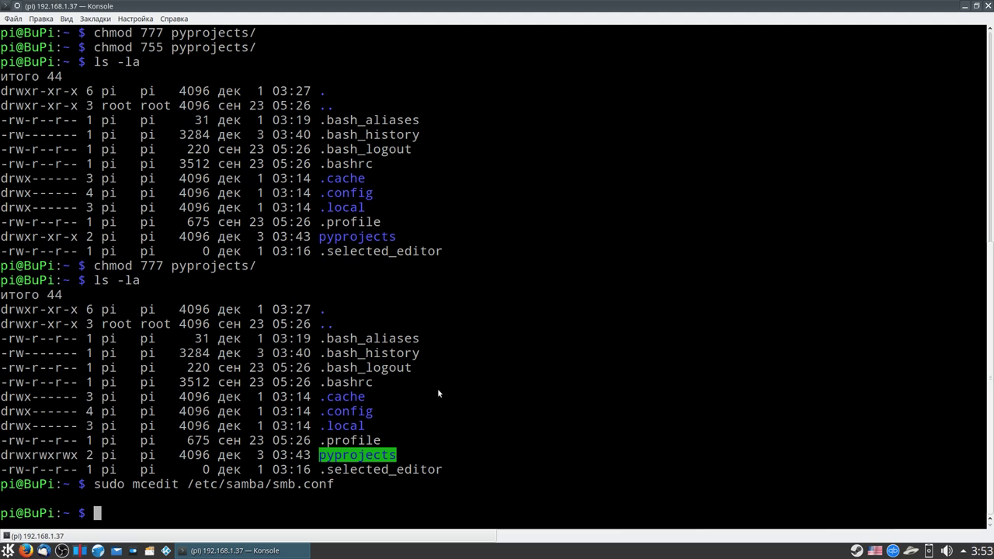
{"action": "key", "text": "Up"}
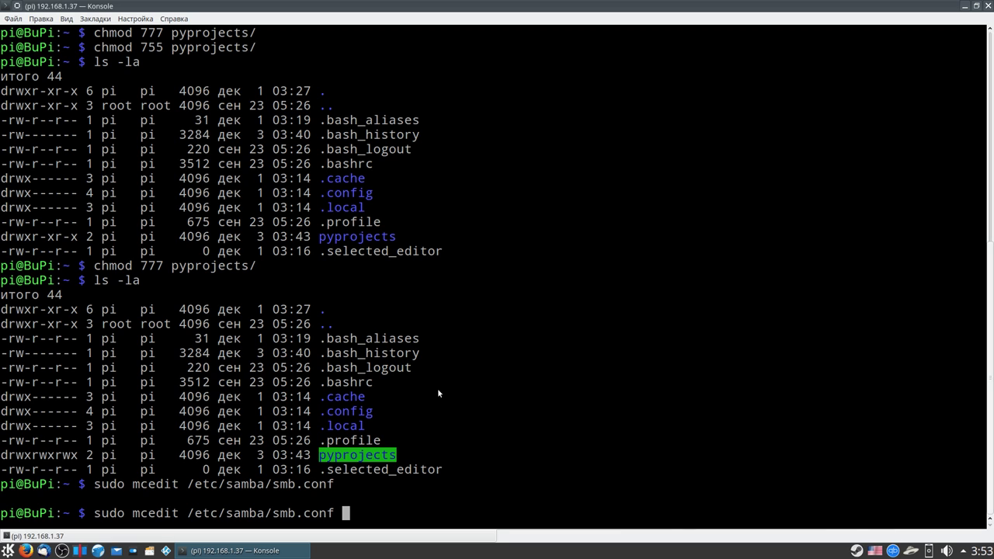
{"action": "key", "text": "Up"}
{"action": "key", "text": "Down"}
{"action": "key", "text": "Down"}
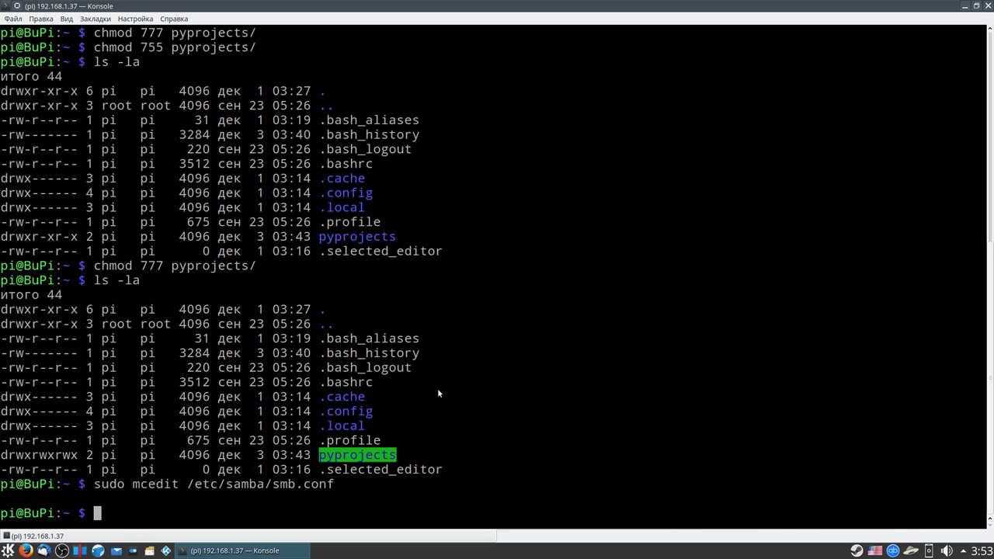
Step: Restart the Samba service with sudo /etc/init.d/samba restart
{"action": "type", "text": "sudo /et"}
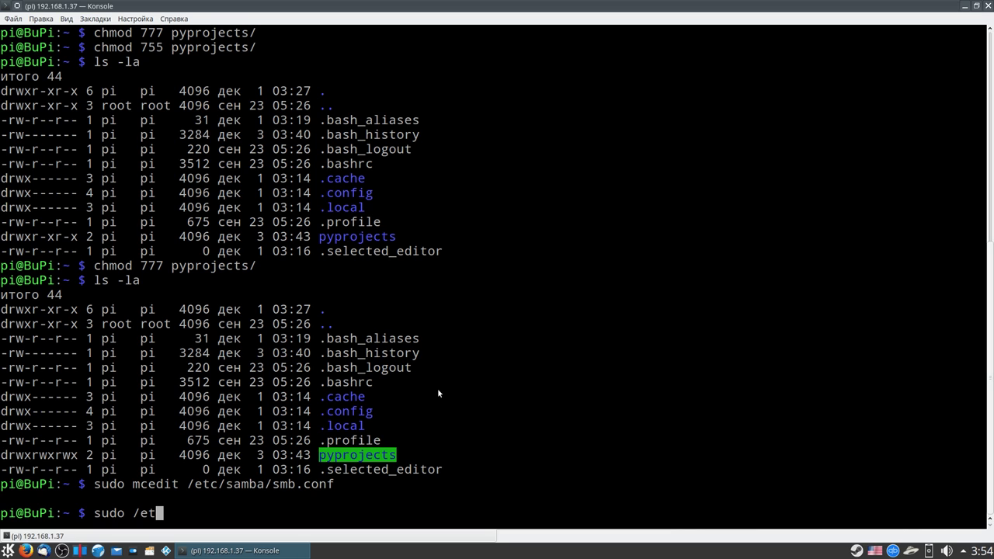
{"action": "type", "text": "c/init.d/"}
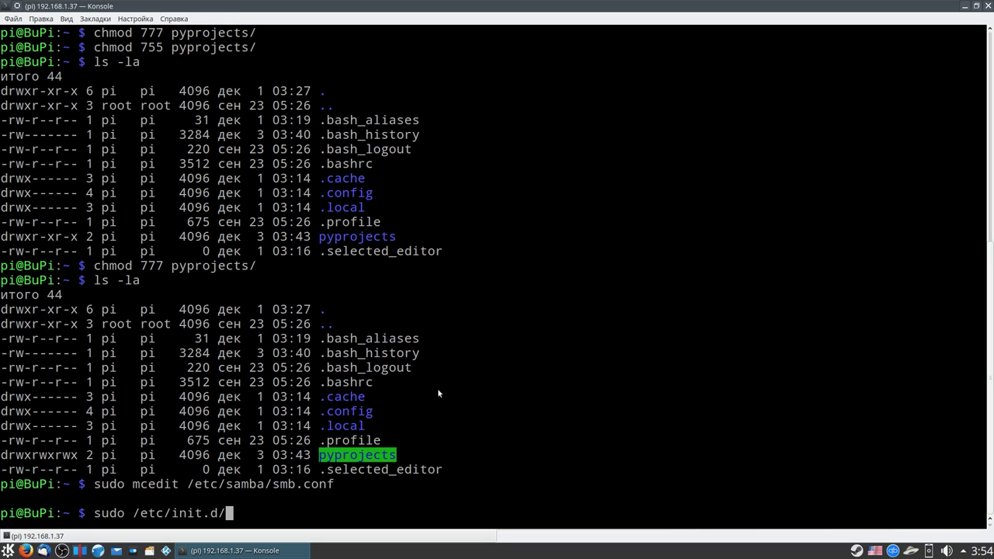
{"action": "type", "text": "samba"}
{"action": "key", "text": "Tab"}
{"action": "key", "text": "Tab"}
{"action": "key", "text": "Tab"}
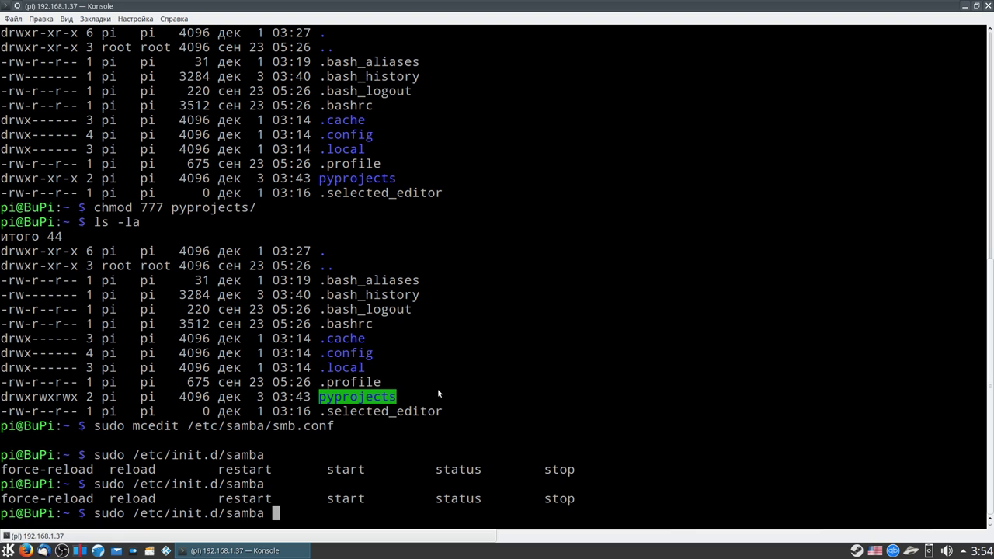
{"action": "type", "text": "restart"}
{"action": "key", "text": "Return"}
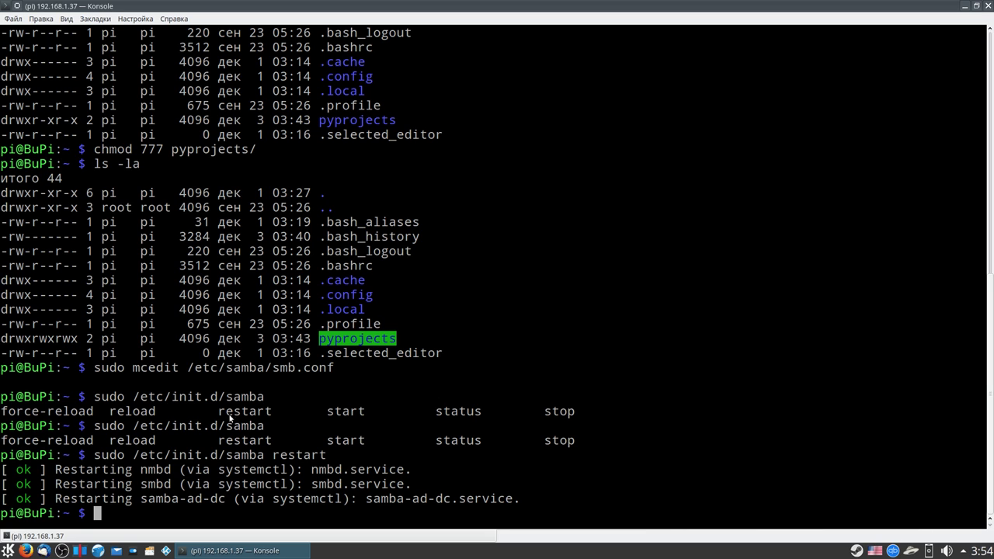
Step: Switch to the Dolphin file manager, browse the network's Samba shares into Workgroup, and check the Budesk server's shared folders before returning to Workgroup
{"action": "left_click", "coordinate": [116, 552]}
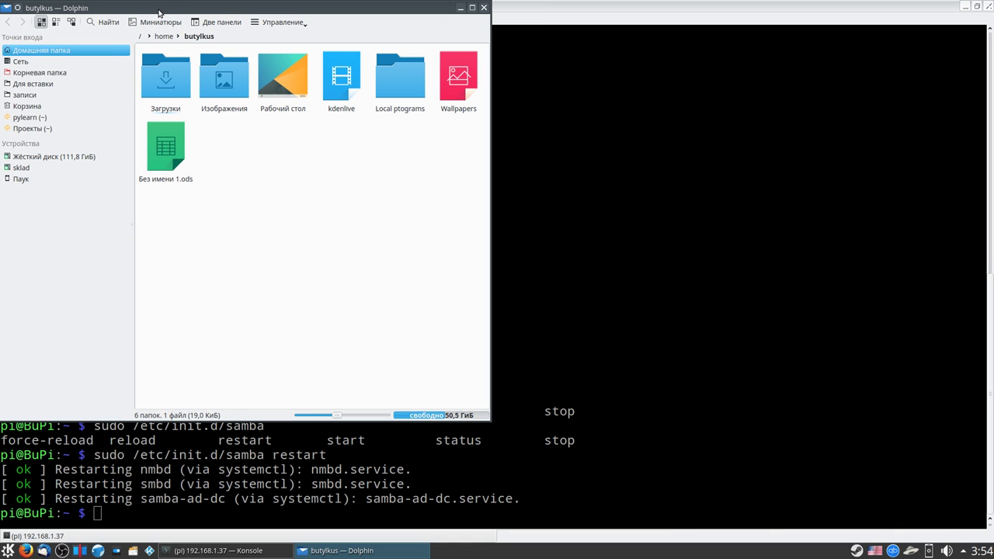
{"action": "left_click_drag", "start_coordinate": [158, 8], "coordinate": [253, 60]}
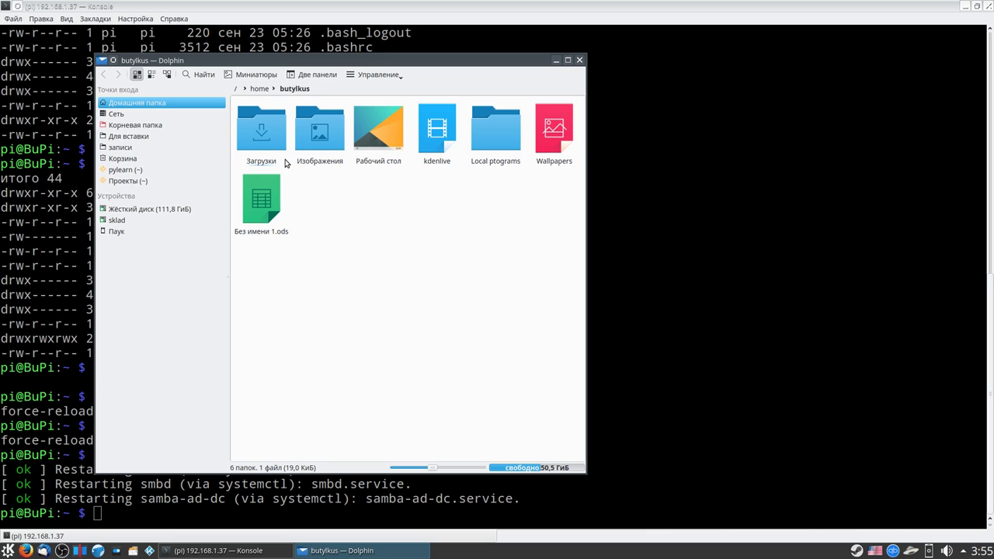
{"action": "left_click", "coordinate": [145, 117]}
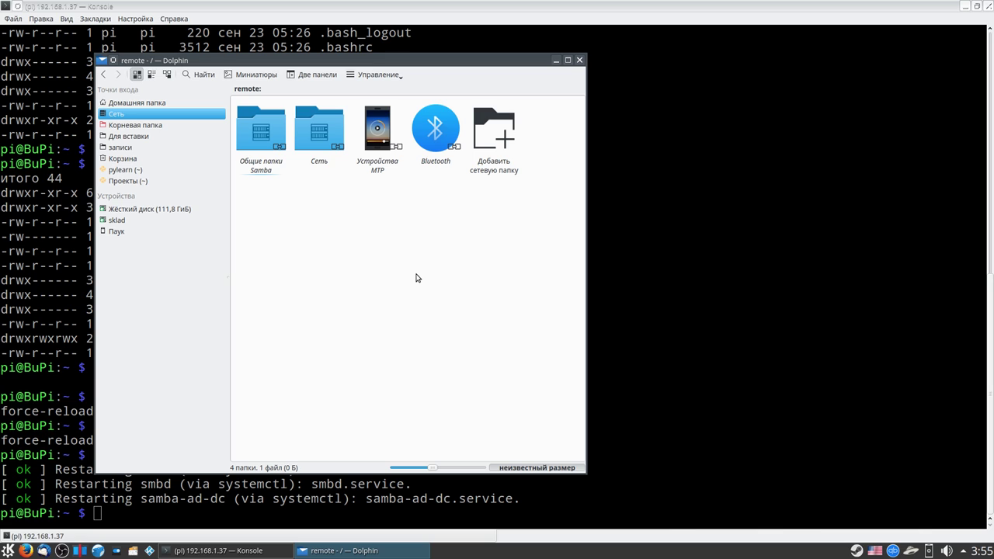
{"action": "left_click", "coordinate": [262, 137]}
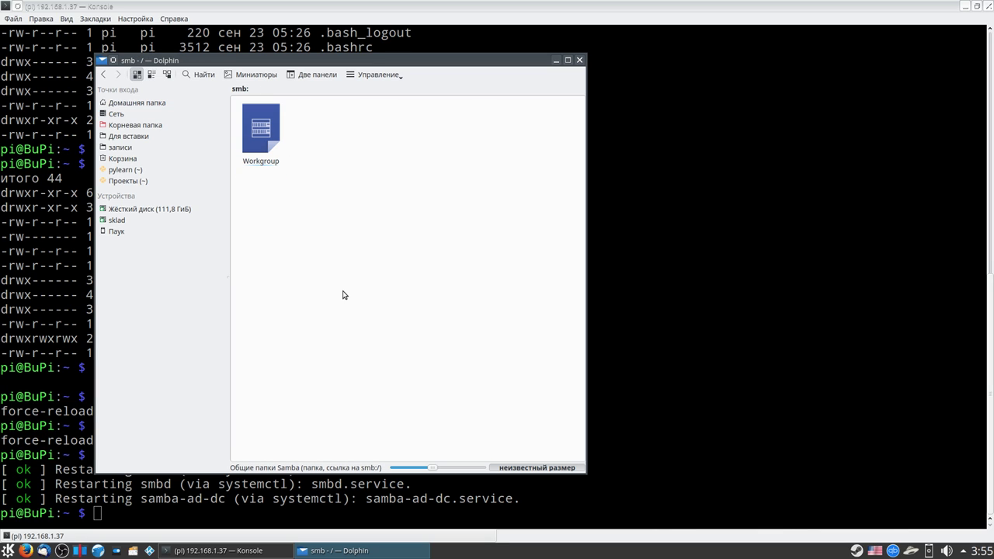
{"action": "left_click", "coordinate": [269, 136]}
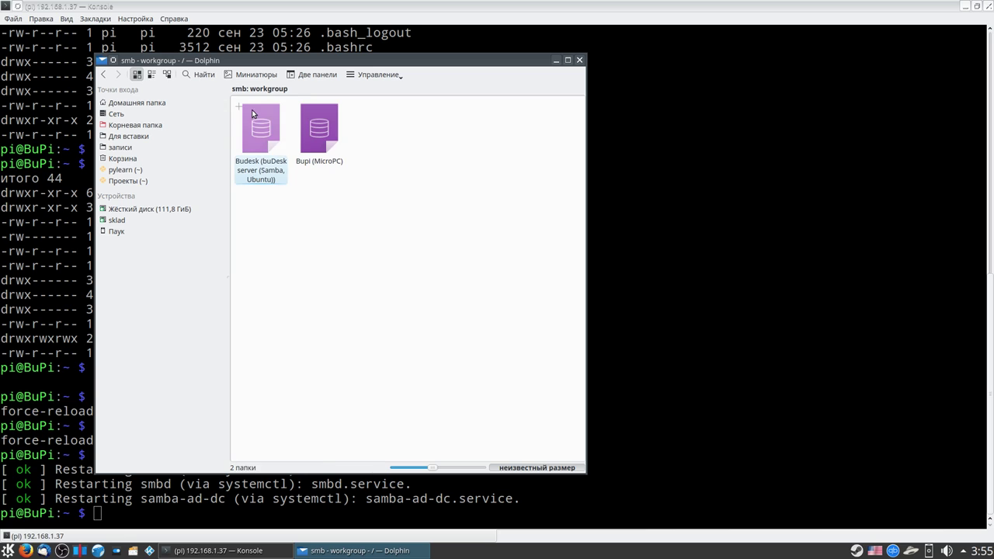
{"action": "left_click", "coordinate": [253, 116]}
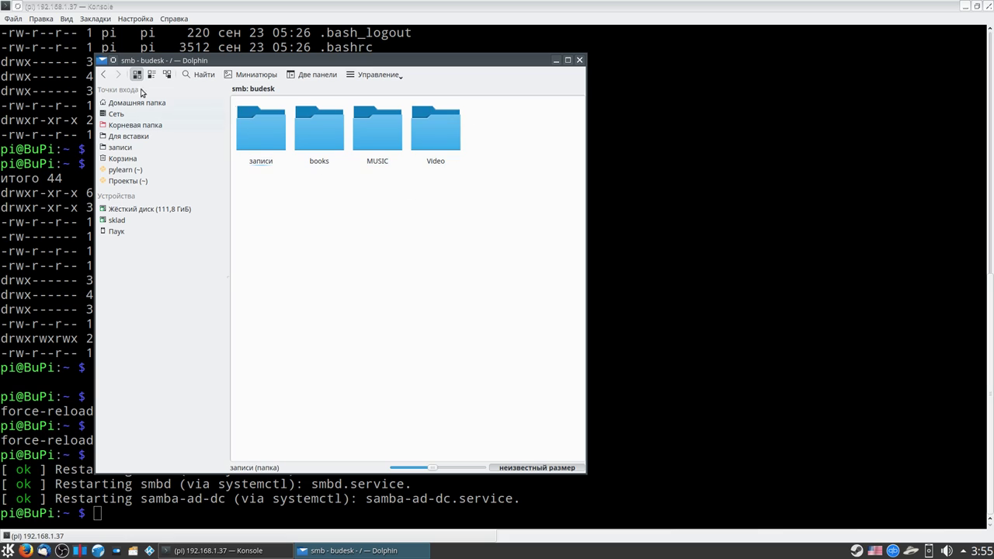
{"action": "left_click", "coordinate": [104, 76]}
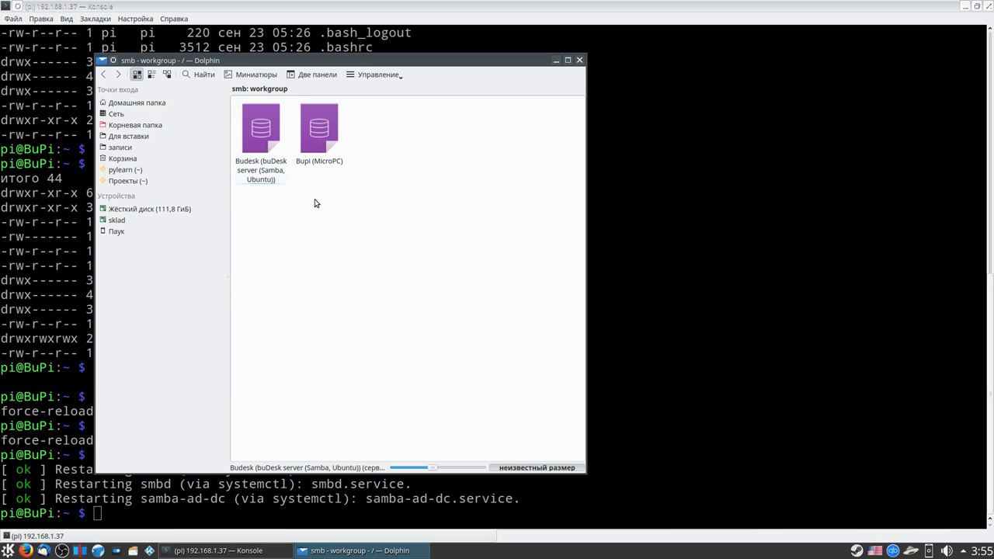
Step: Open the Bupi (MicroPC) server in Workgroup and enter its projects share
{"action": "left_click", "coordinate": [319, 148]}
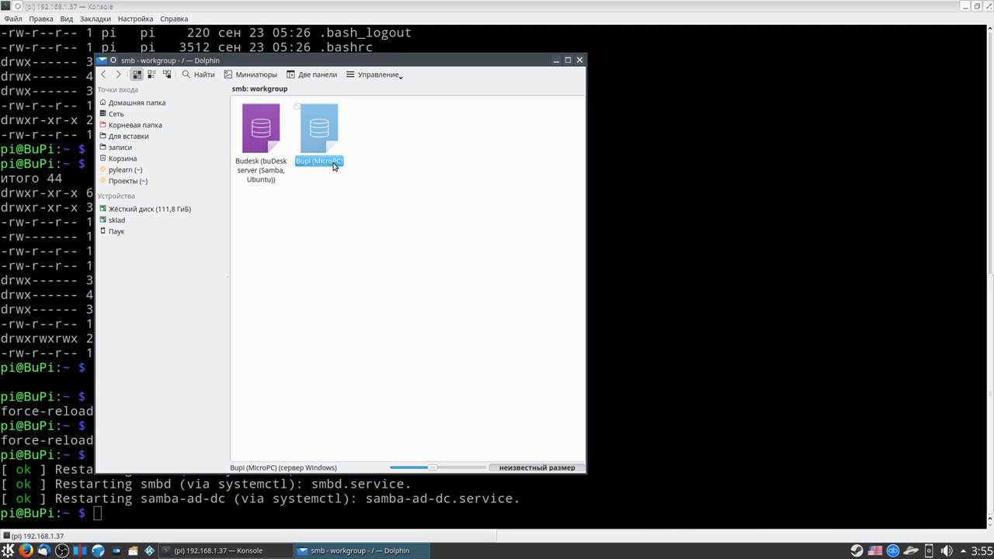
{"action": "left_click", "coordinate": [317, 134]}
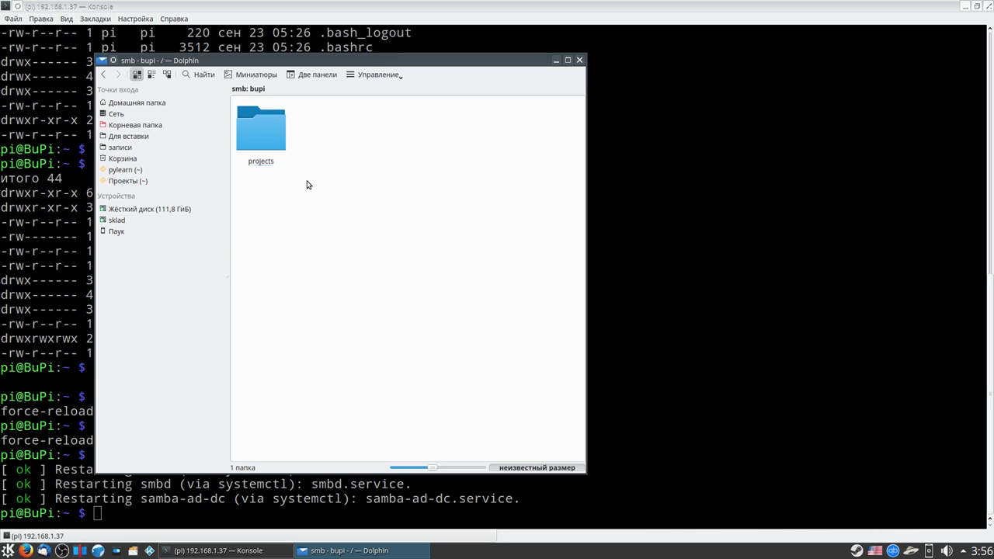
{"action": "left_click", "coordinate": [279, 143]}
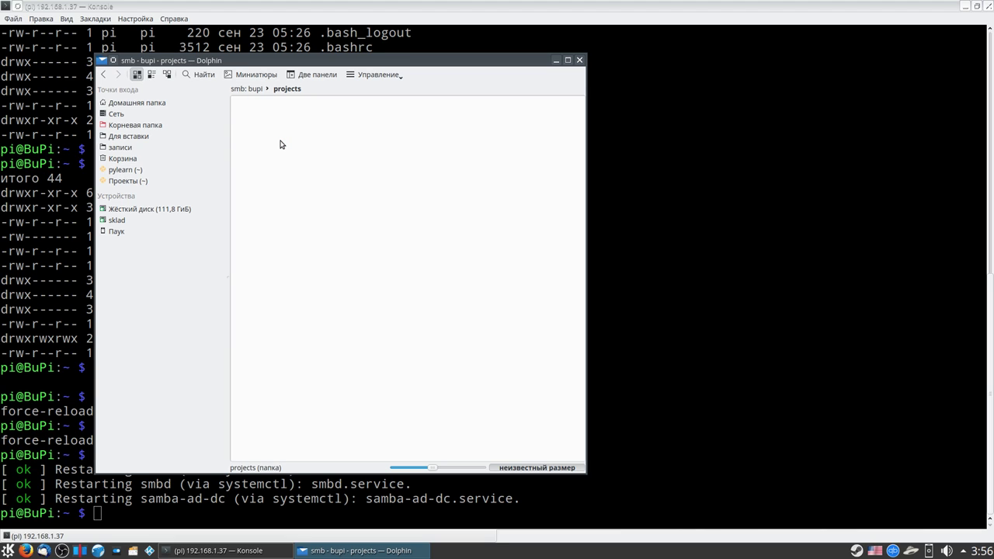
Step: Split the file manager into two panes, open the Проекты bookmark in the second one, and maximize the window
{"action": "left_click", "coordinate": [312, 74]}
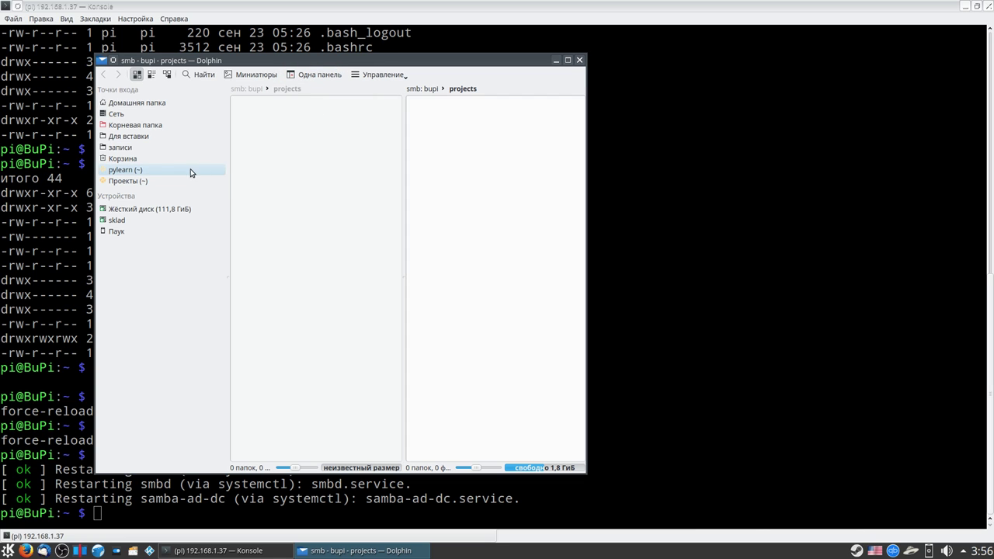
{"action": "left_click", "coordinate": [137, 181]}
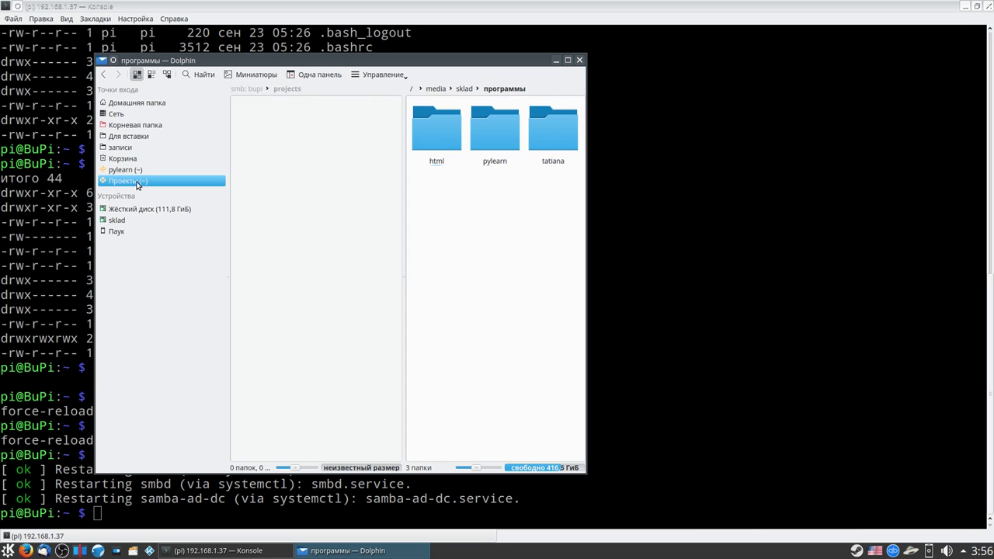
{"action": "left_click", "coordinate": [568, 60]}
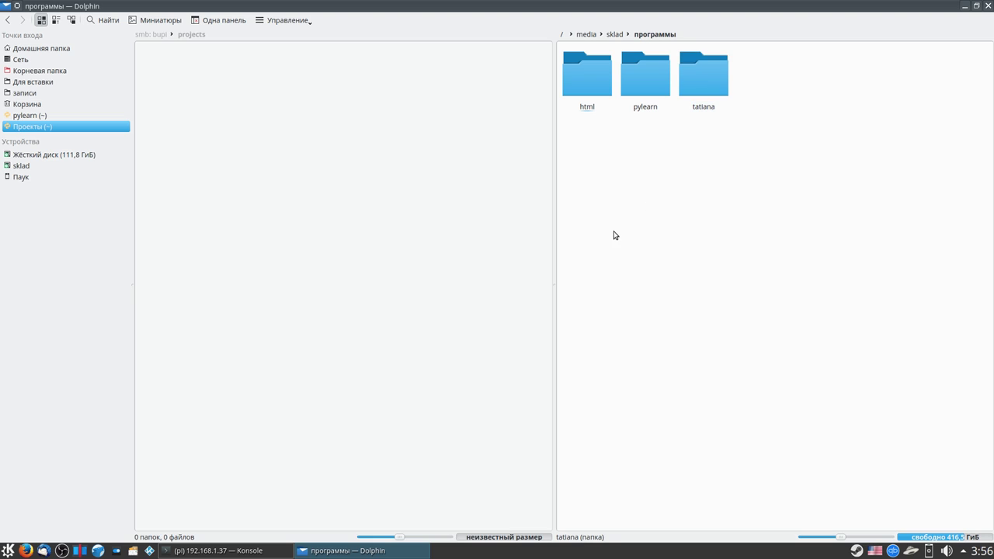
Step: Look through the html and tatiana folders, returning to программы after each
{"action": "left_click", "coordinate": [607, 76]}
{"action": "double_click", "coordinate": [588, 90]}
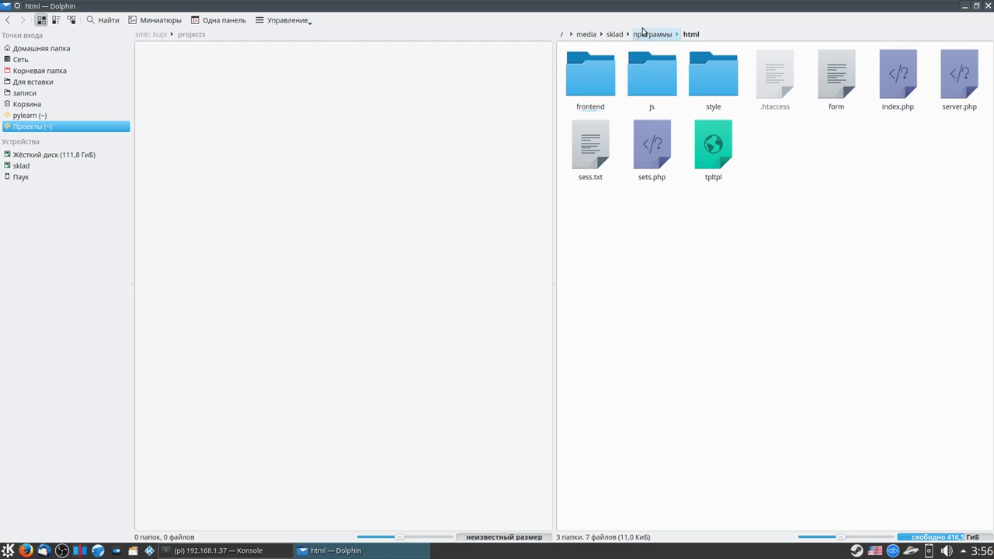
{"action": "left_click", "coordinate": [643, 34]}
{"action": "double_click", "coordinate": [701, 81]}
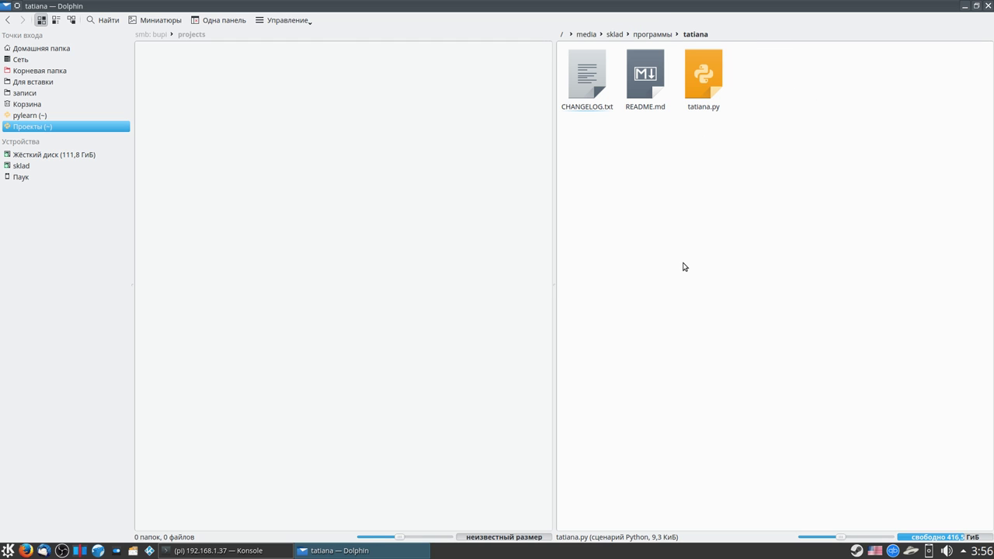
{"action": "left_click", "coordinate": [641, 34]}
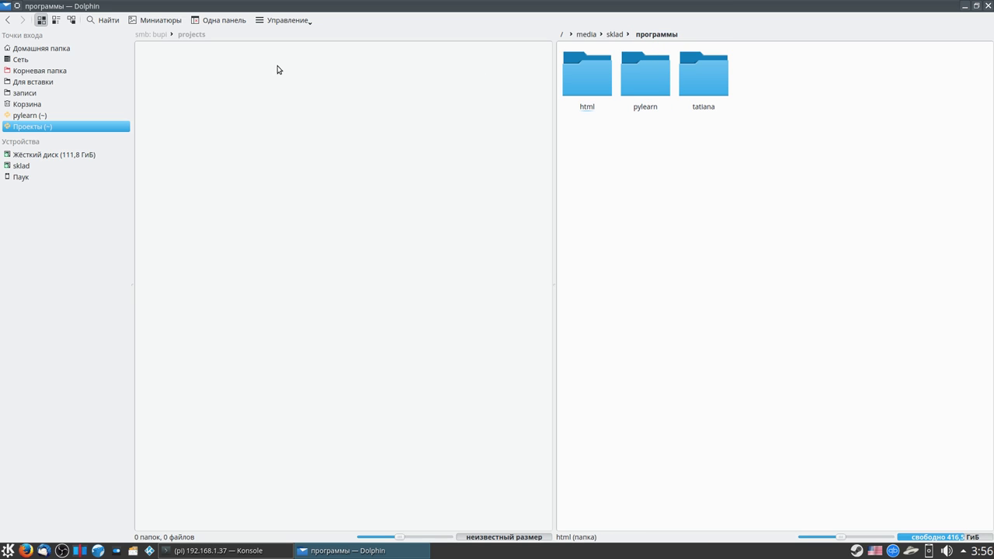
Step: Open the pylearn folder and copy all its contents into the projects share on bupi
{"action": "left_click", "coordinate": [649, 94]}
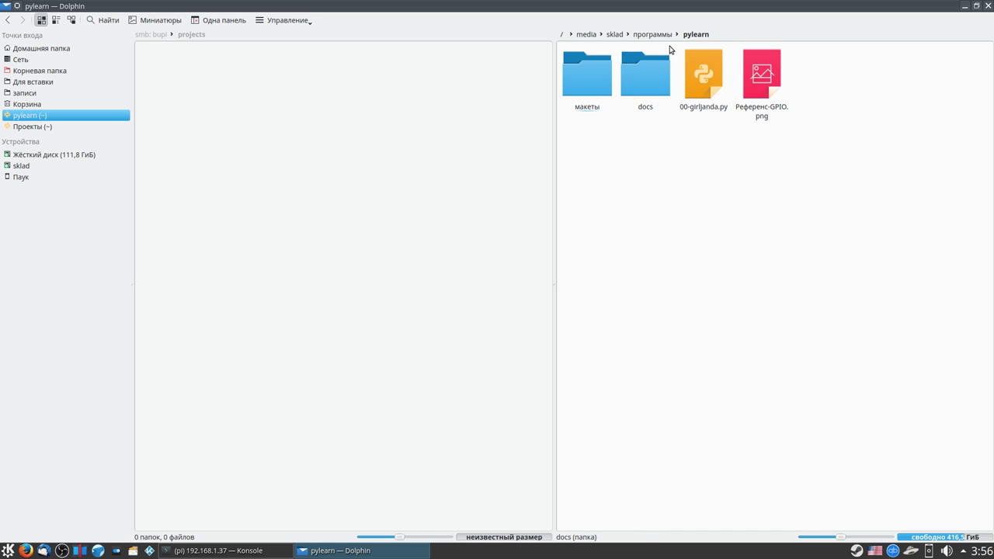
{"action": "left_click_drag", "start_coordinate": [578, 140], "coordinate": [393, 188]}
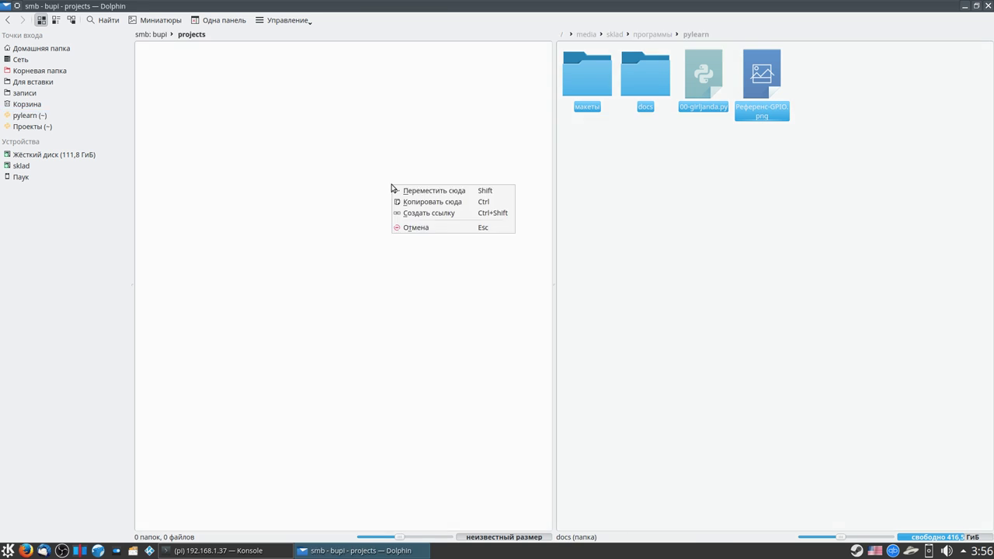
{"action": "left_click", "coordinate": [415, 202]}
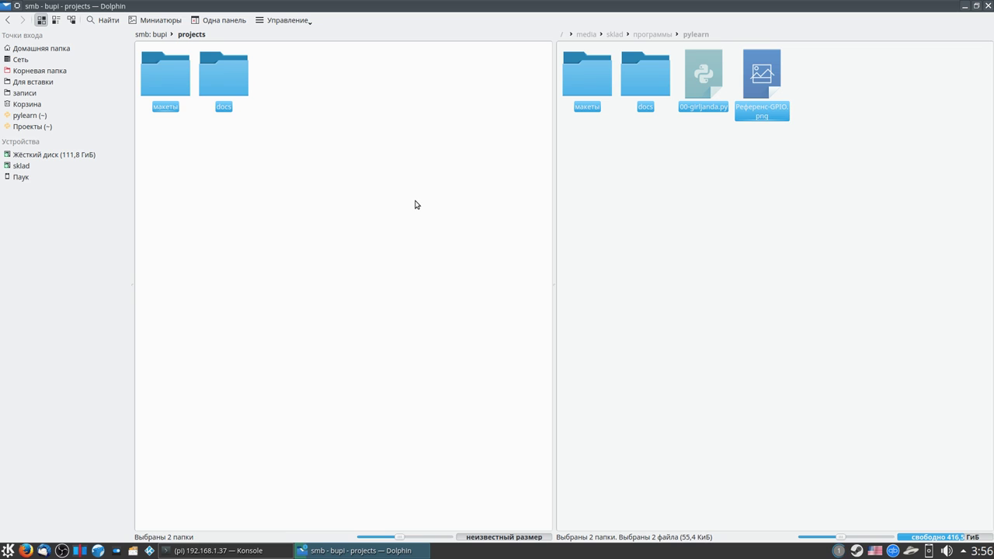
Step: Check the copy job's details in the system notifications, dismiss the completed notifications, and return to the pylearn pane
{"action": "left_click", "coordinate": [841, 552]}
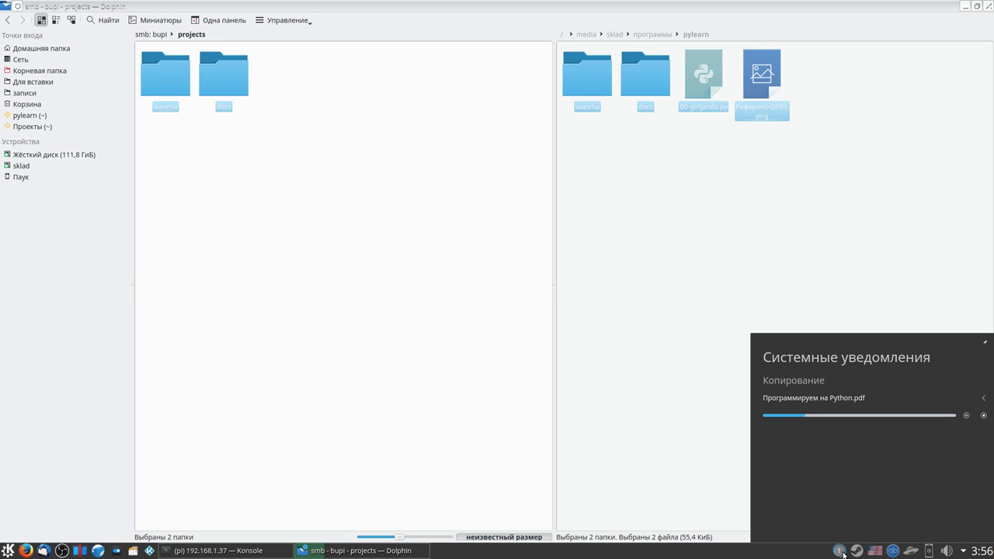
{"action": "left_click", "coordinate": [983, 398]}
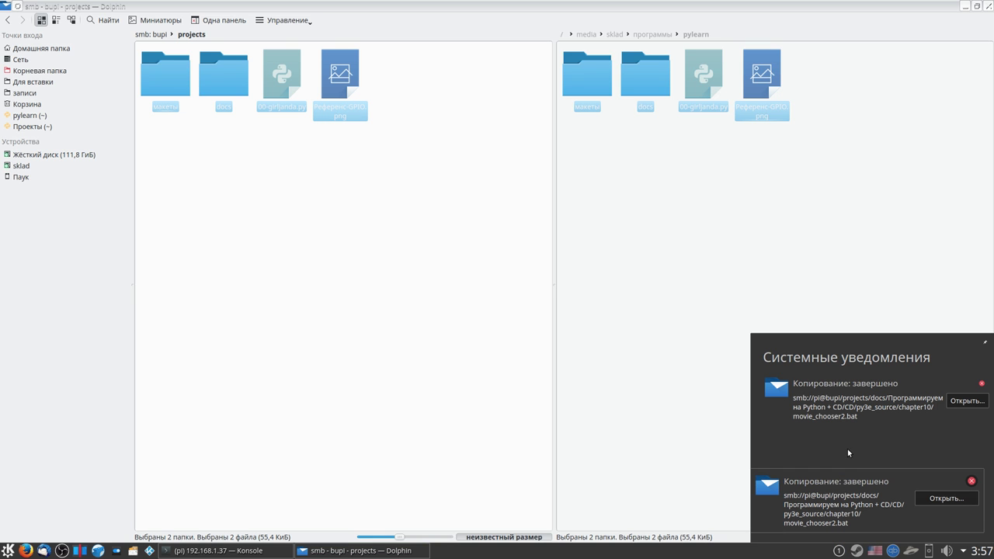
{"action": "left_click", "coordinate": [971, 480]}
{"action": "left_click", "coordinate": [982, 382]}
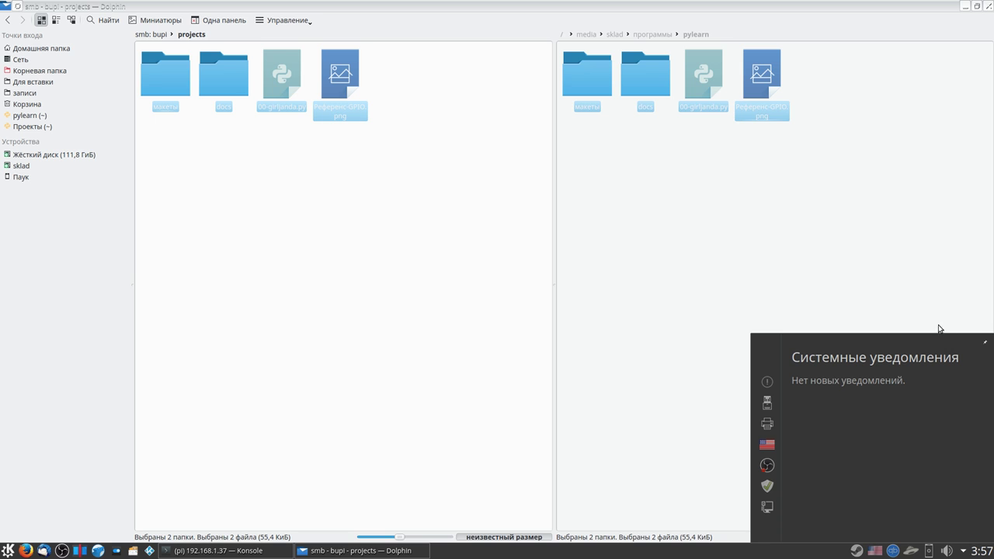
{"action": "left_click", "coordinate": [763, 252]}
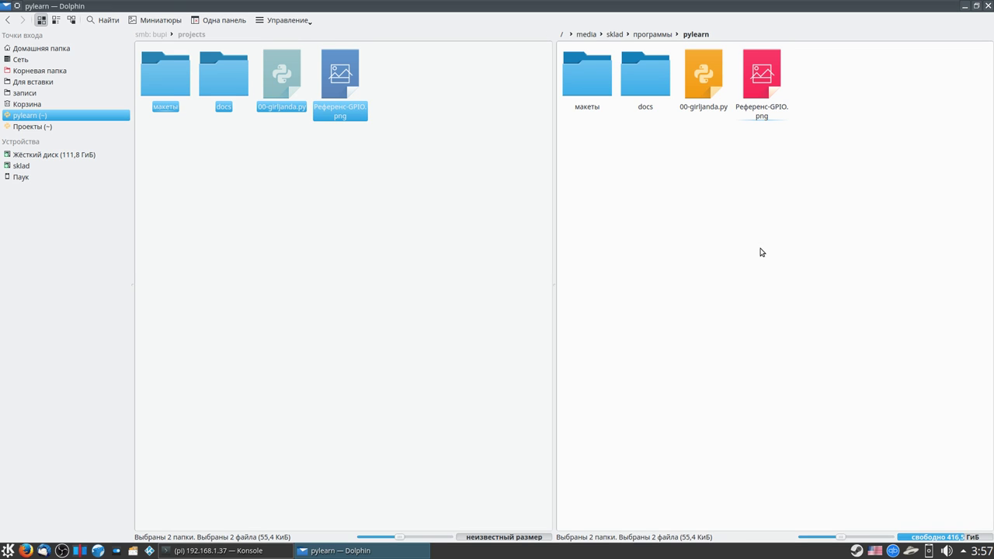
Step: Switch to Konsole, list the home directory with ls, and change into pyprojects/
{"action": "left_click", "coordinate": [217, 551]}
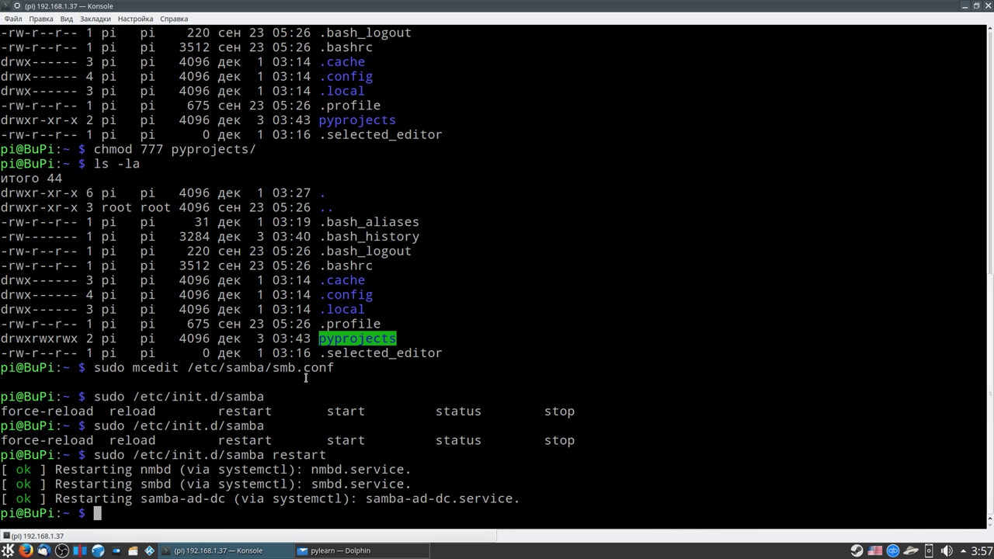
{"action": "type", "text": "ls"}
{"action": "key", "text": "Return"}
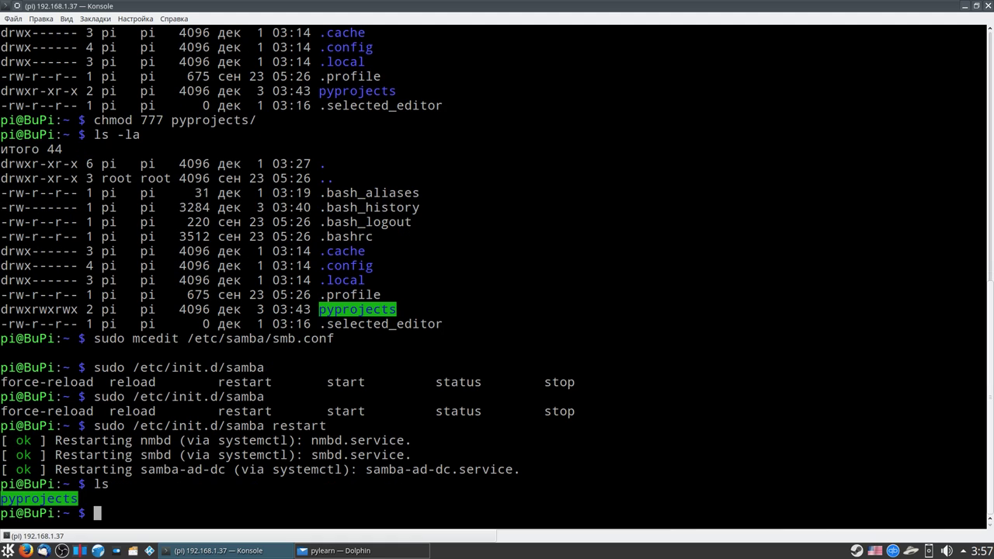
{"action": "type", "text": "cd p"}
{"action": "key", "text": "Tab"}
{"action": "key", "text": "Return"}
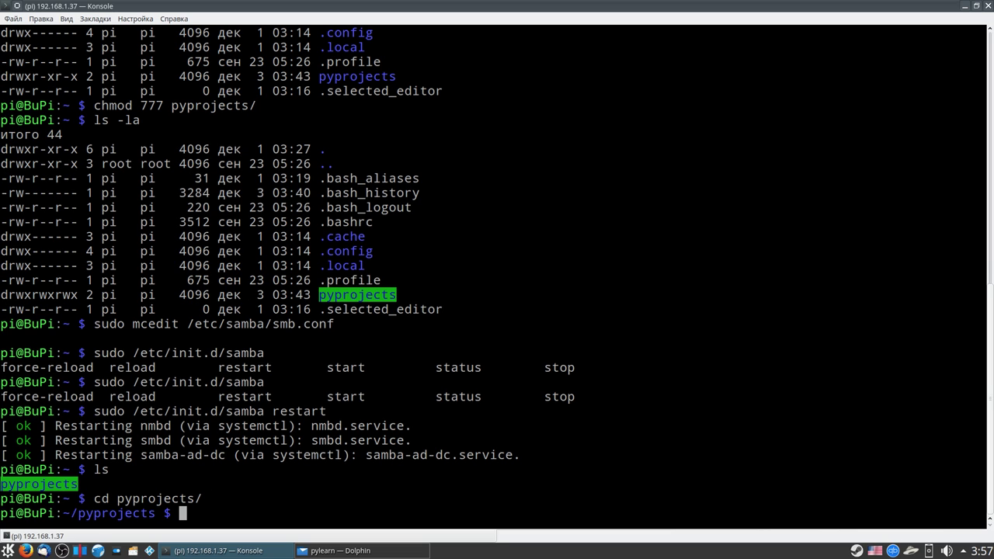
Step: List the contents of pyprojects with ls, followed by a detailed listing with ls -la
{"action": "type", "text": "ls"}
{"action": "key", "text": "Return"}
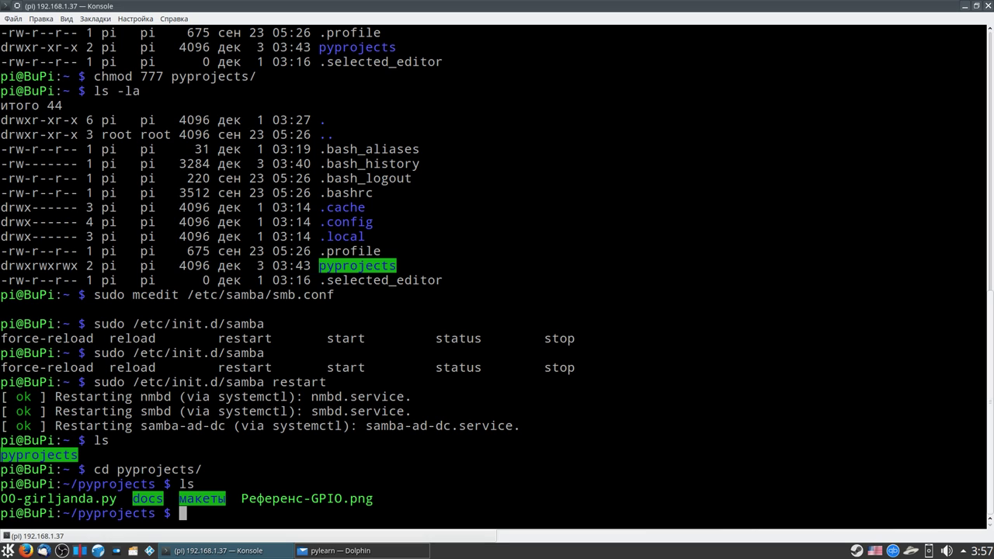
{"action": "type", "text": "ls -la"}
{"action": "key", "text": "Return"}
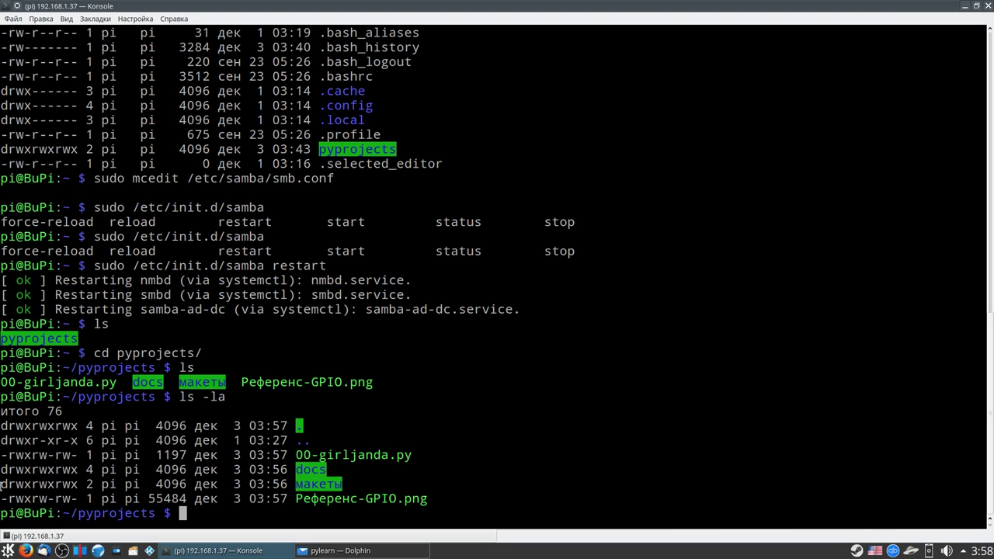
Step: Examine the permissions of docs and Референс-GPIO.png and the latter's owner and group in the detailed listing
{"action": "left_click_drag", "start_coordinate": [8, 470], "coordinate": [72, 471]}
{"action": "left_click", "coordinate": [72, 472]}
{"action": "left_click_drag", "start_coordinate": [16, 501], "coordinate": [39, 500]}
{"action": "left_click", "coordinate": [64, 503]}
{"action": "double_click", "coordinate": [107, 502]}
{"action": "double_click", "coordinate": [130, 502]}
{"action": "left_click", "coordinate": [137, 505]}
{"action": "double_click", "coordinate": [112, 501]}
{"action": "double_click", "coordinate": [132, 499]}
{"action": "left_click", "coordinate": [138, 502]}
Step: Switch to Dolphin, check the макеты folder inside the projects share, and return to projects
{"action": "left_click", "coordinate": [300, 550]}
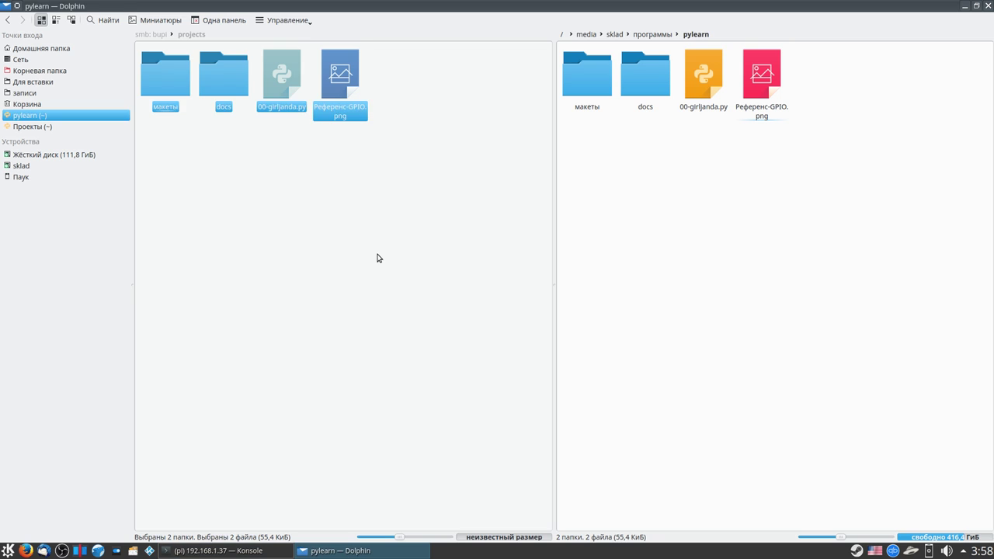
{"action": "left_click", "coordinate": [378, 257]}
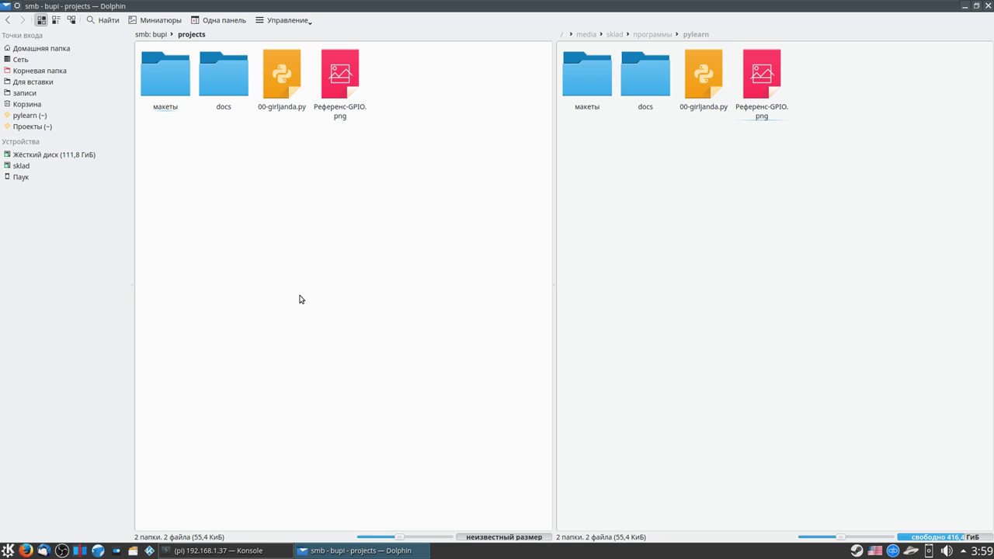
{"action": "double_click", "coordinate": [168, 80]}
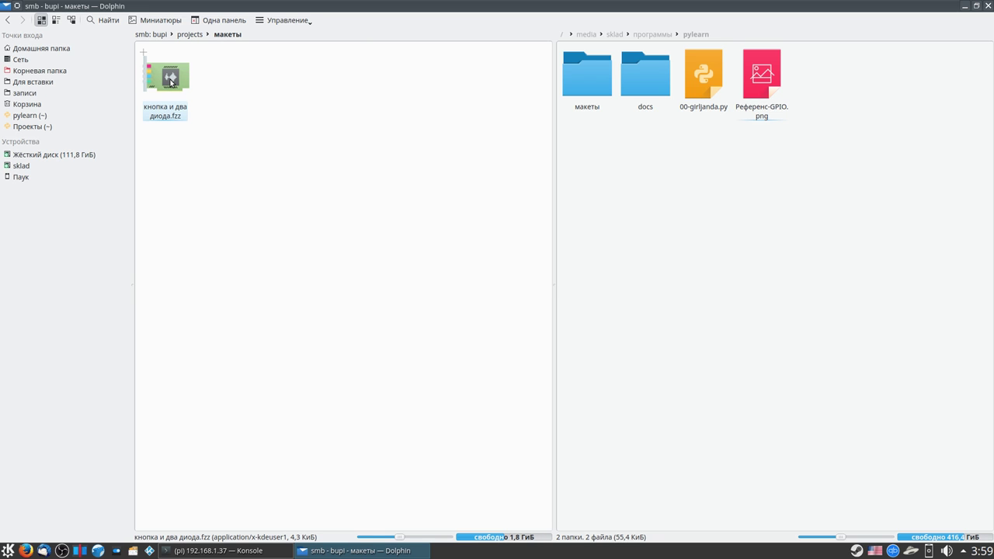
{"action": "left_click", "coordinate": [187, 35]}
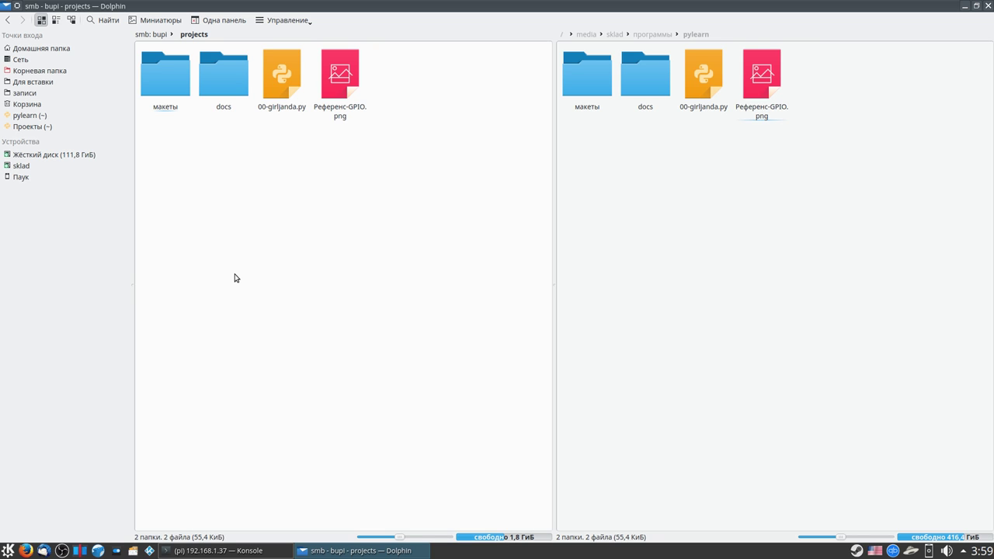
Step: Open гирлянда.fzz from docs/макеты on the share in Fritzing and maximize the Fritzing window
{"action": "left_click", "coordinate": [216, 80]}
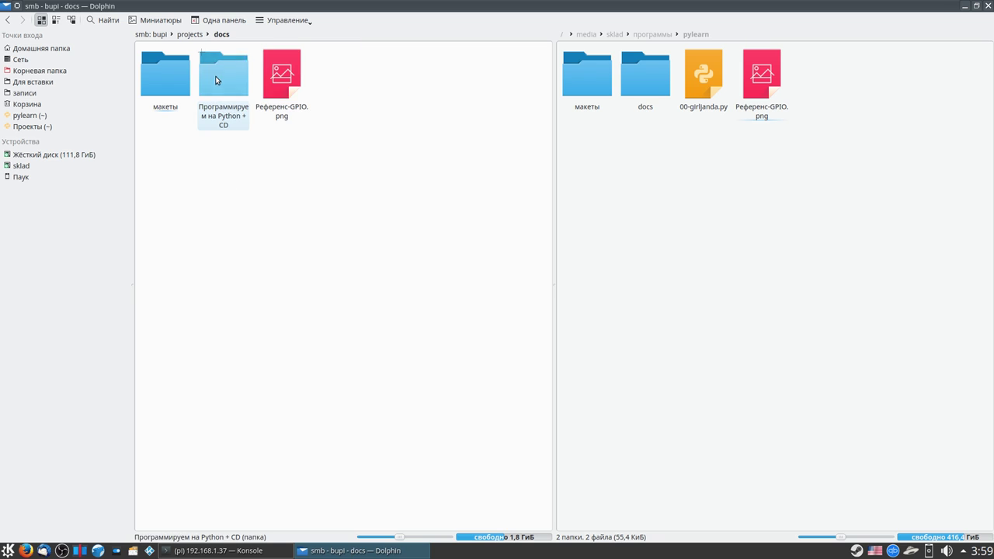
{"action": "left_click", "coordinate": [161, 89]}
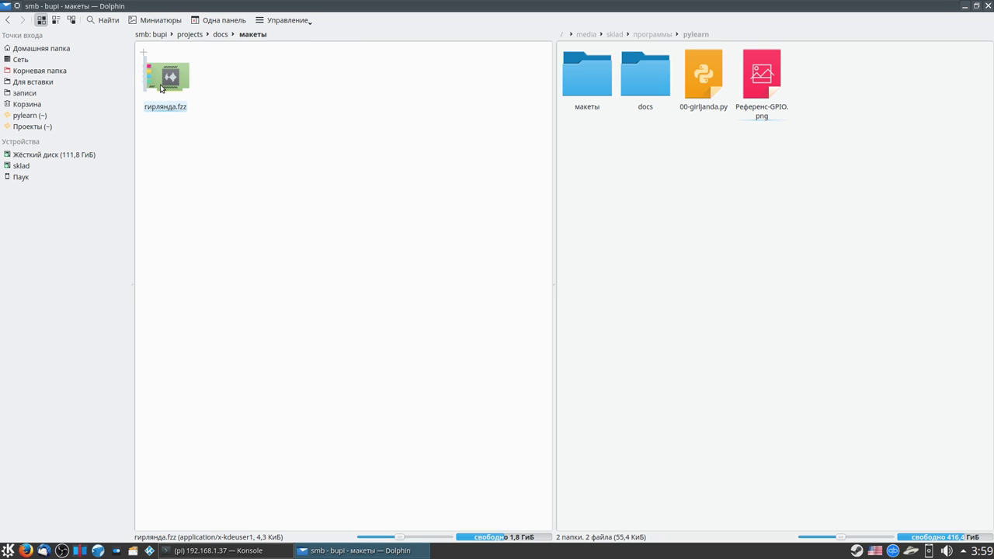
{"action": "left_click", "coordinate": [160, 88]}
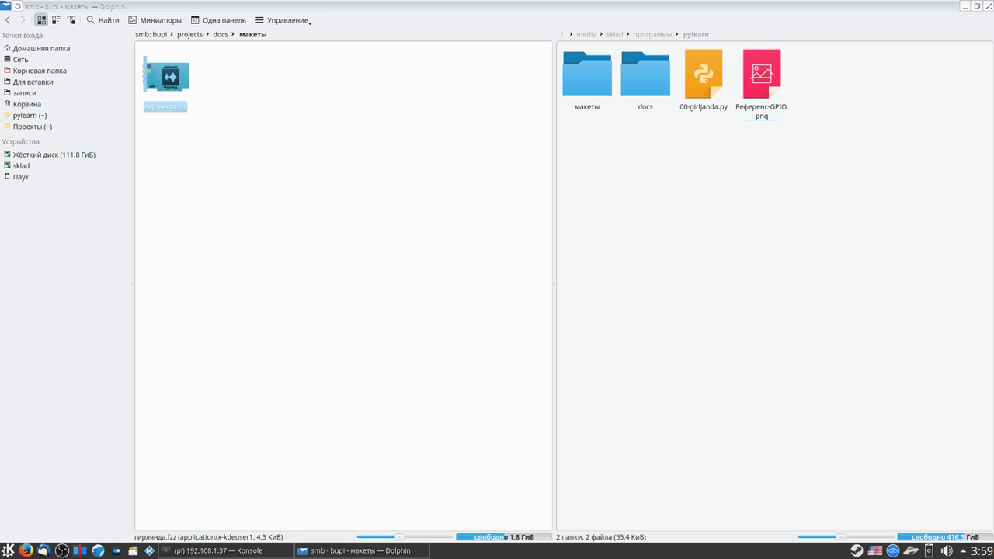
{"action": "left_click_drag", "start_coordinate": [839, 180], "coordinate": [544, 189]}
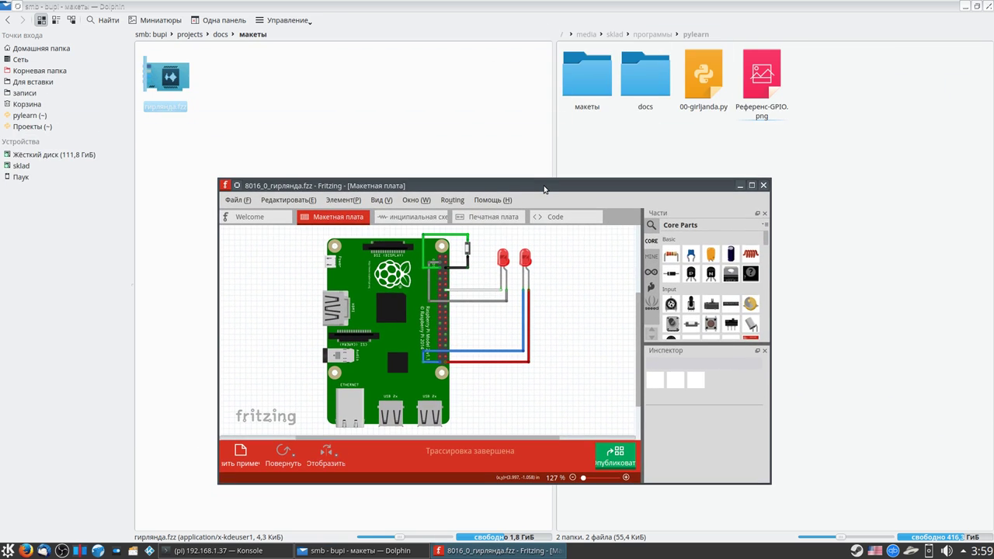
{"action": "double_click", "coordinate": [544, 189]}
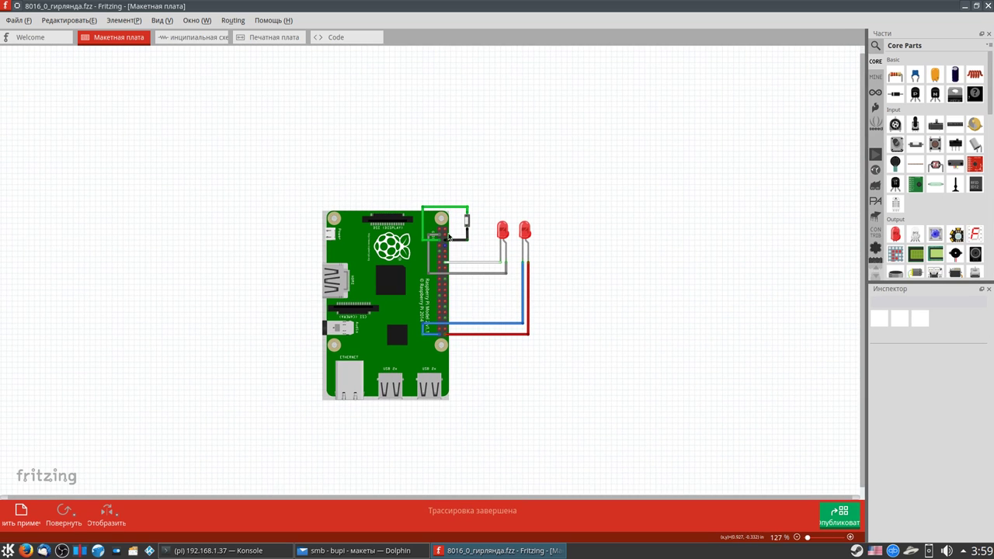
Step: Delete the small component with the green and black wires, plus the grey, white, blue and red LED wires
{"action": "left_click", "coordinate": [468, 225]}
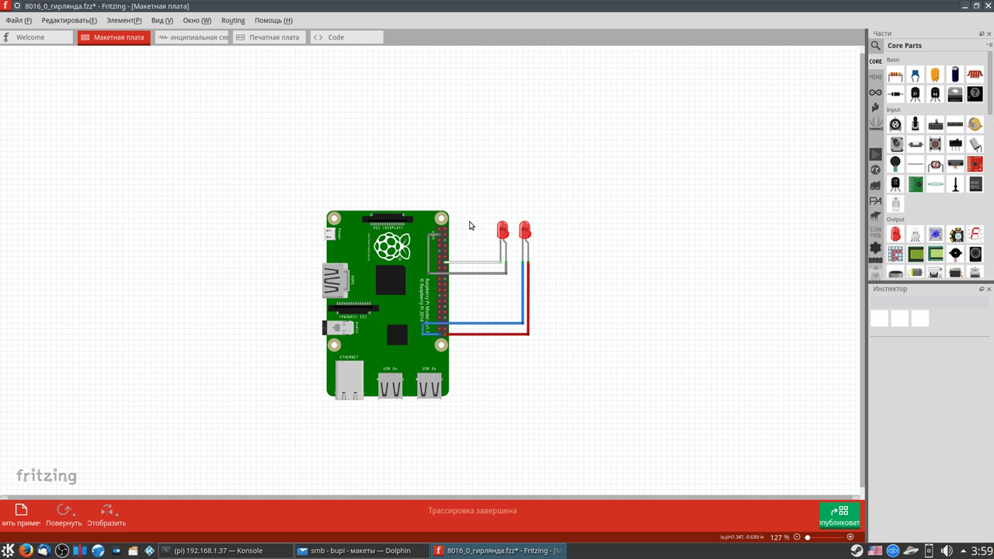
{"action": "key", "text": "Delete"}
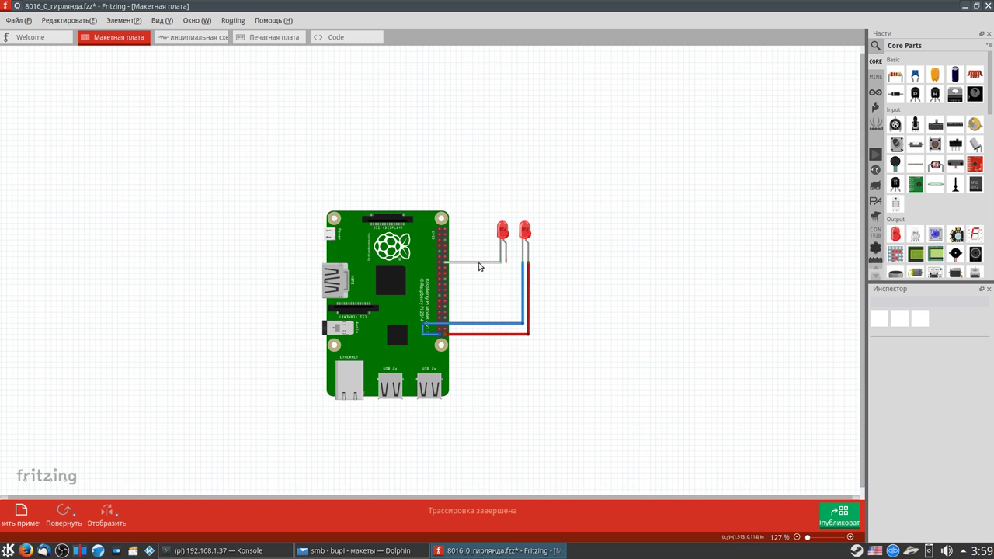
{"action": "left_click", "coordinate": [471, 264]}
{"action": "key", "text": "Delete"}
{"action": "left_click", "coordinate": [524, 293]}
{"action": "key", "text": "Delete"}
{"action": "left_click", "coordinate": [528, 291]}
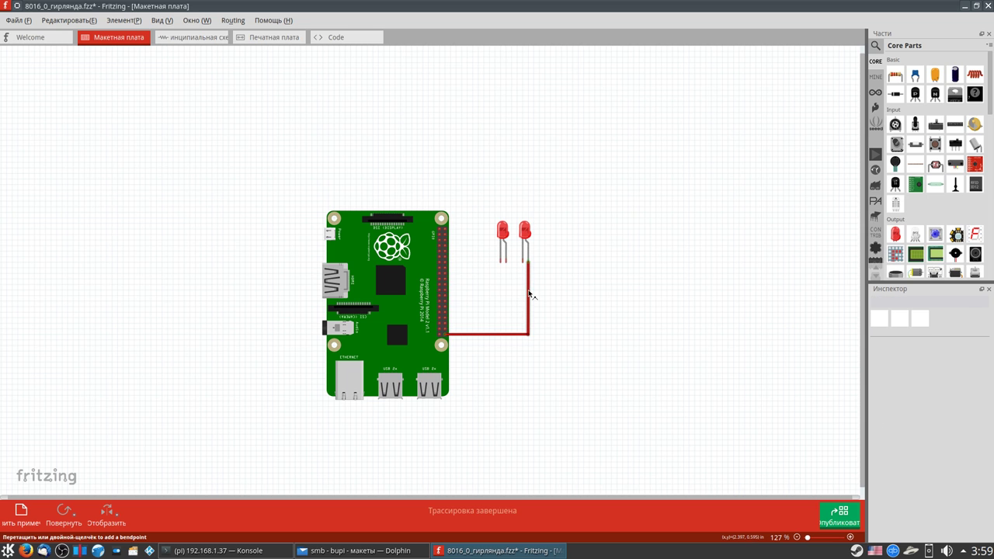
{"action": "key", "text": "Delete"}
Step: Delete both red LEDs beside the Raspberry Pi board
{"action": "left_click", "coordinate": [503, 233]}
{"action": "key", "text": "Delete"}
{"action": "left_click", "coordinate": [524, 233]}
{"action": "key", "text": "Delete"}
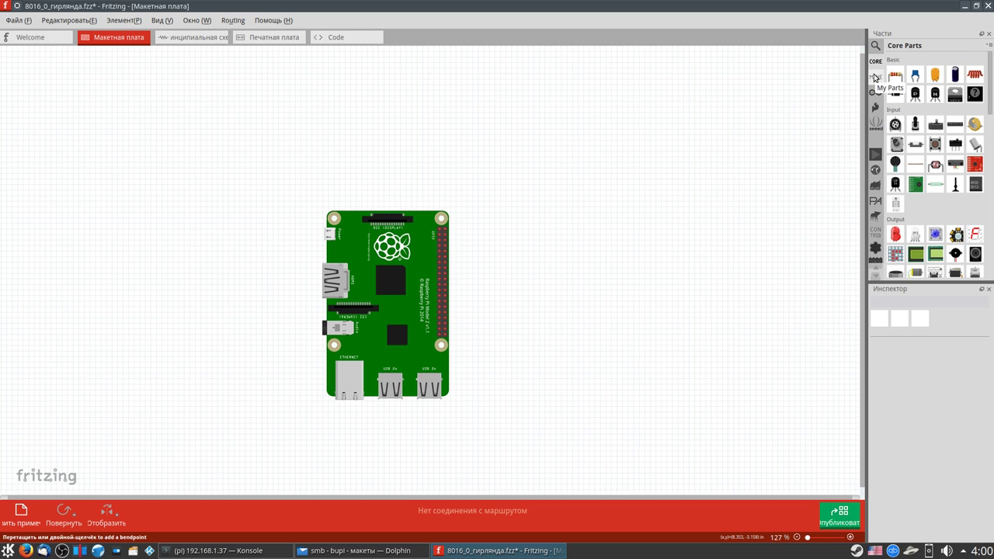
Step: Show the My Parts library, minimize the Fritzing window, and switch to Konsole, leaving the command line empty
{"action": "left_click", "coordinate": [874, 78]}
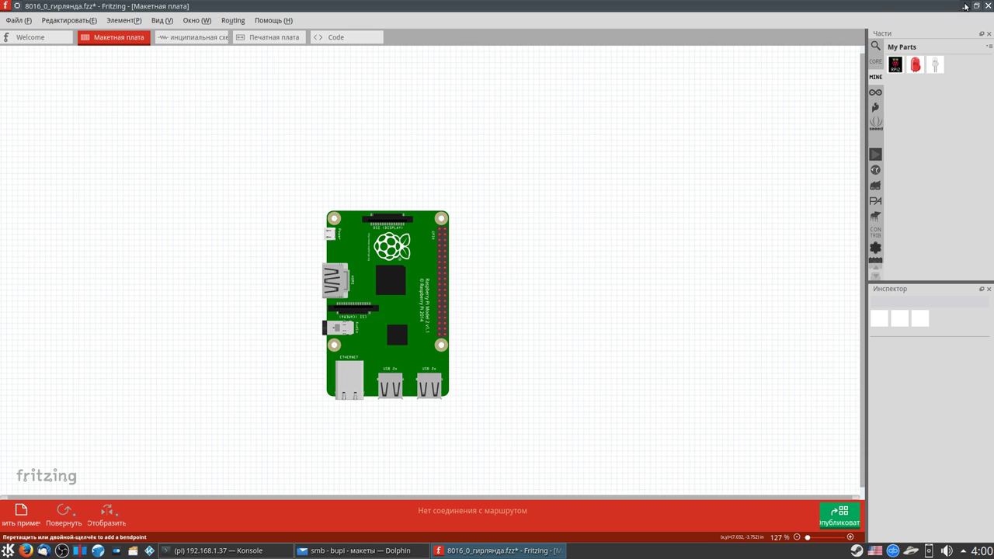
{"action": "left_click", "coordinate": [964, 6]}
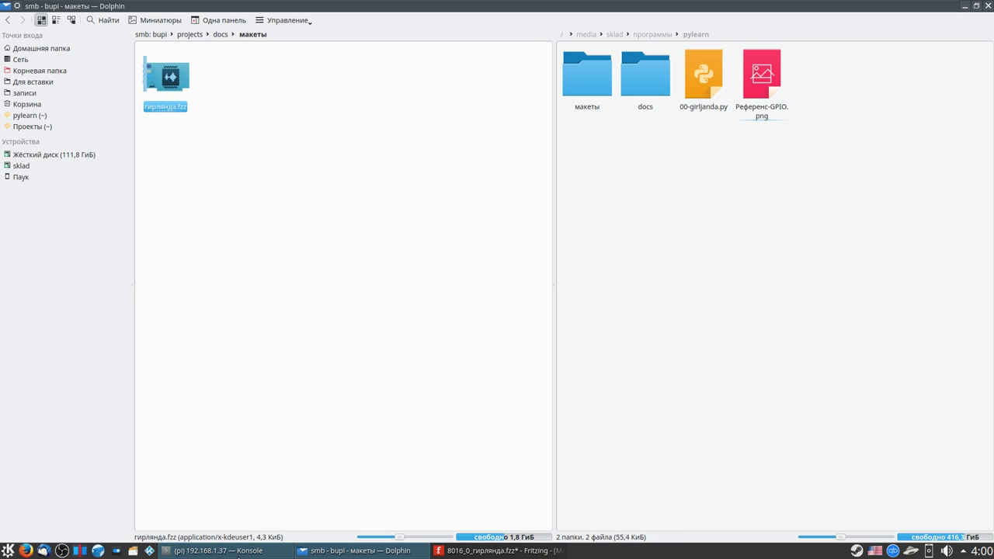
{"action": "left_click", "coordinate": [239, 551]}
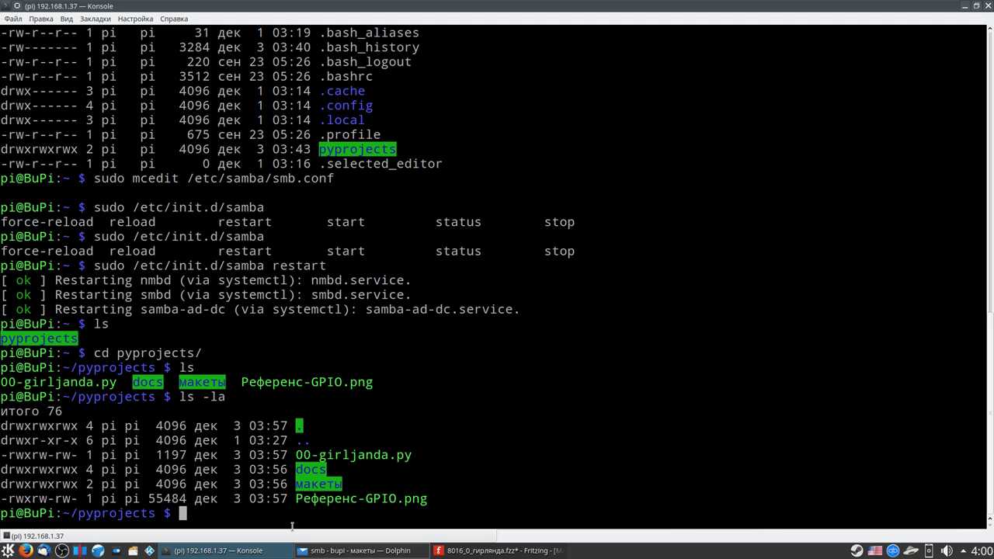
{"action": "type", "text": "2"}
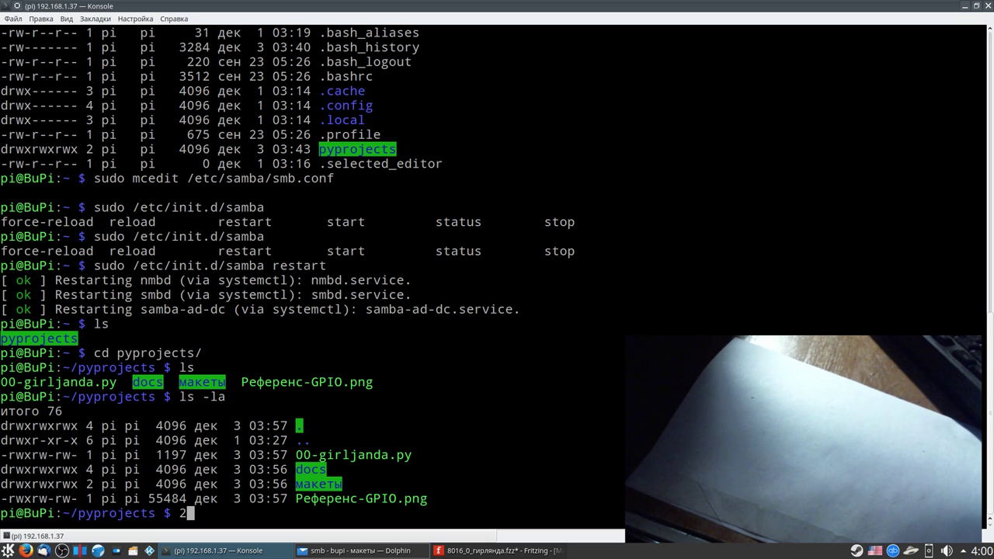
{"action": "key", "text": "BackSpace"}
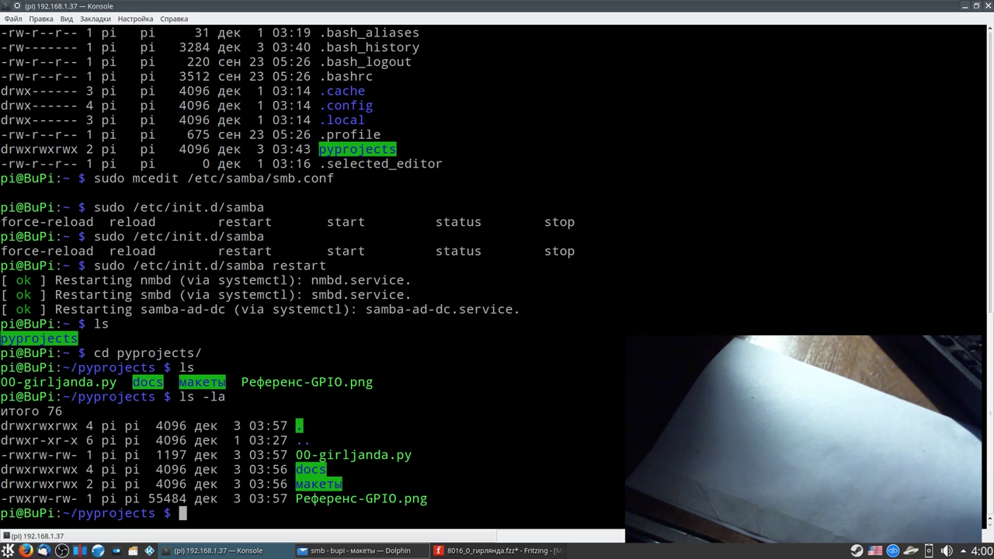